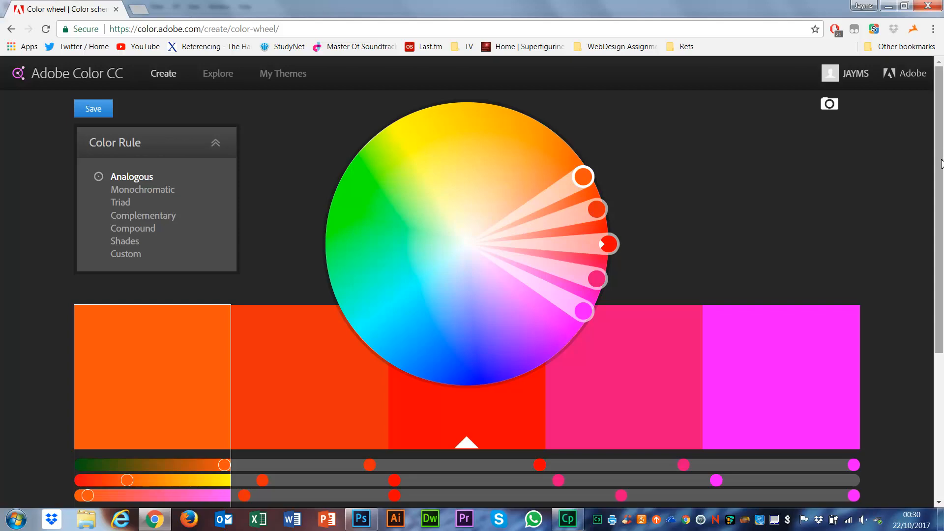
- Select the second through fifth swatches in turn and rotate the analogous base colour around the wheel to golden yellow
mouse_move(940, 164)
mouse_down()
mouse_move(935, 299)
mouse_move(926, 176)
mouse_up()
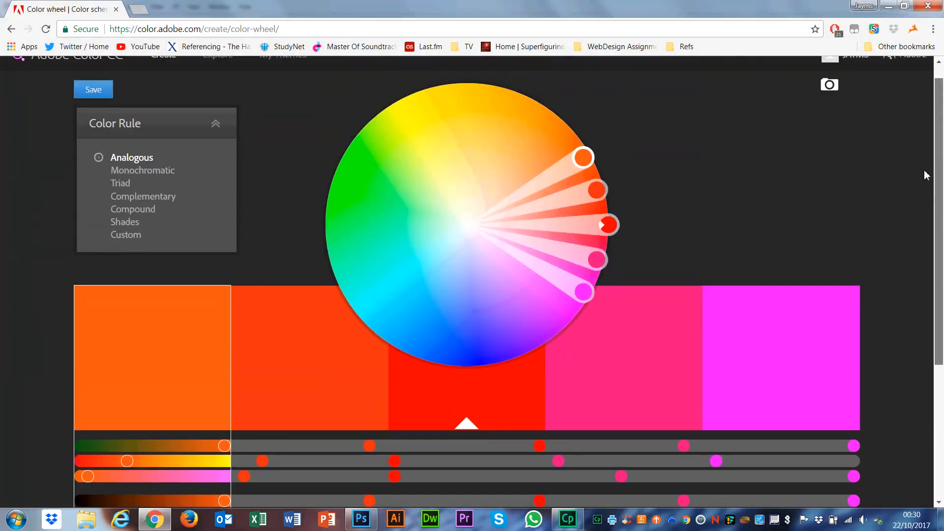
click(310, 384)
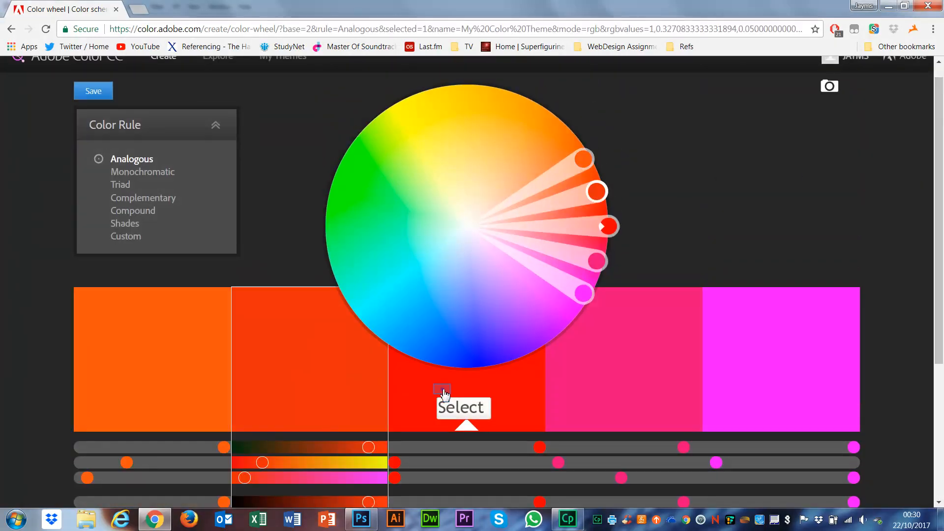
click(444, 393)
click(590, 379)
click(785, 364)
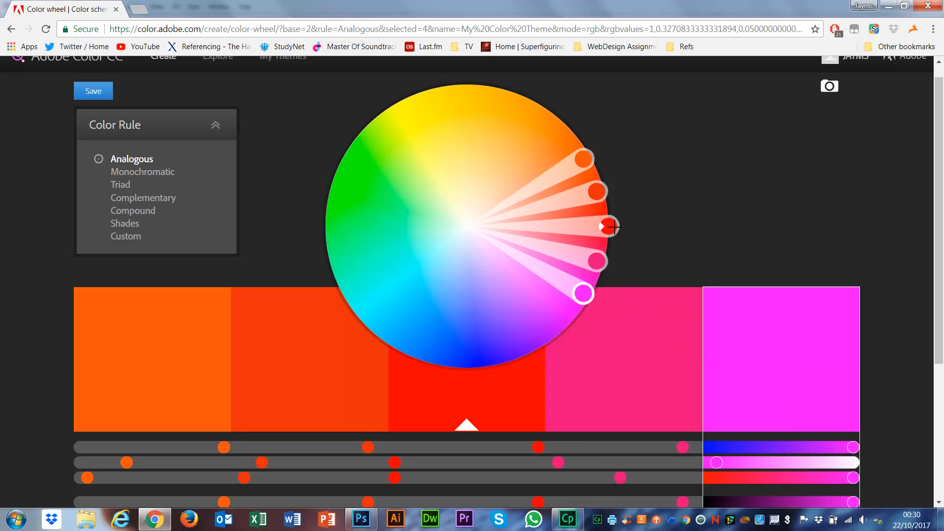
mouse_move(611, 227)
mouse_down()
mouse_move(552, 118)
mouse_move(473, 79)
mouse_move(478, 72)
mouse_up()
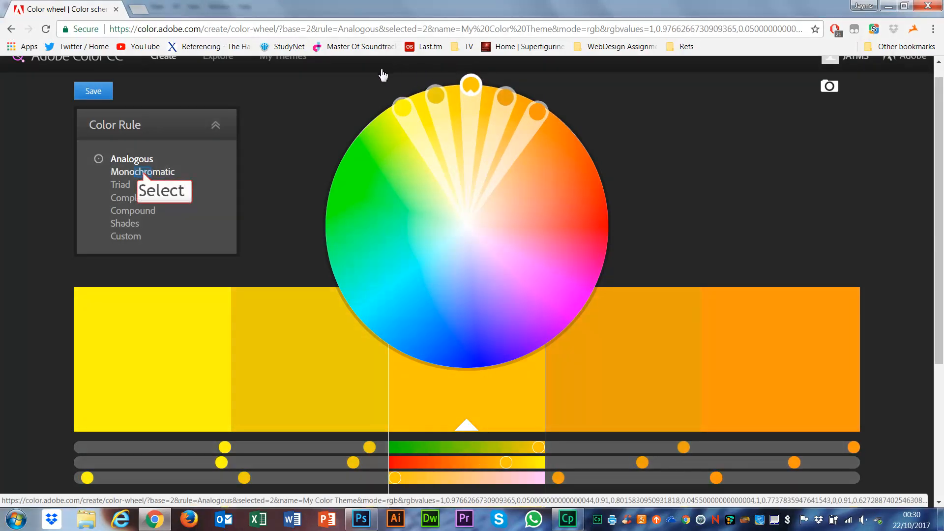
- Apply the Monochromatic, Triad, Complementary, Compound, Shades and Custom color rules to the palette in turn
click(143, 172)
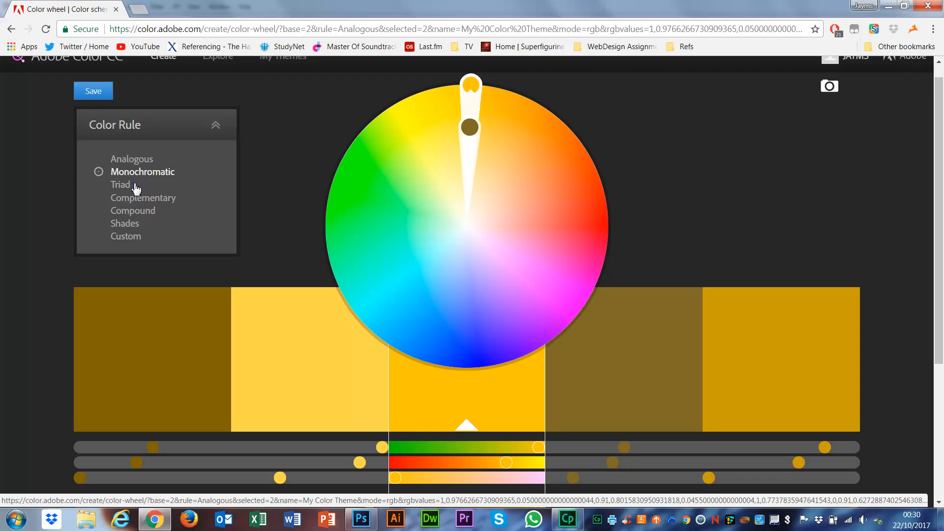
click(136, 187)
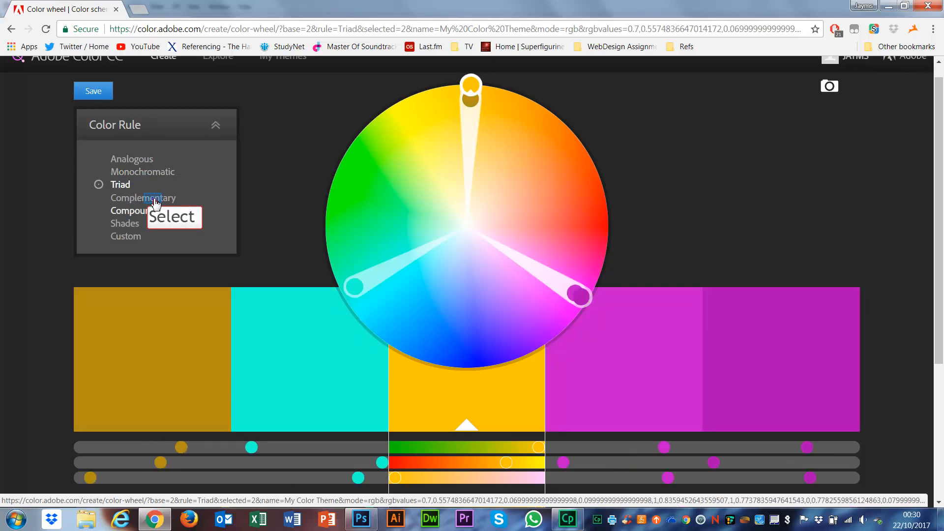
click(154, 200)
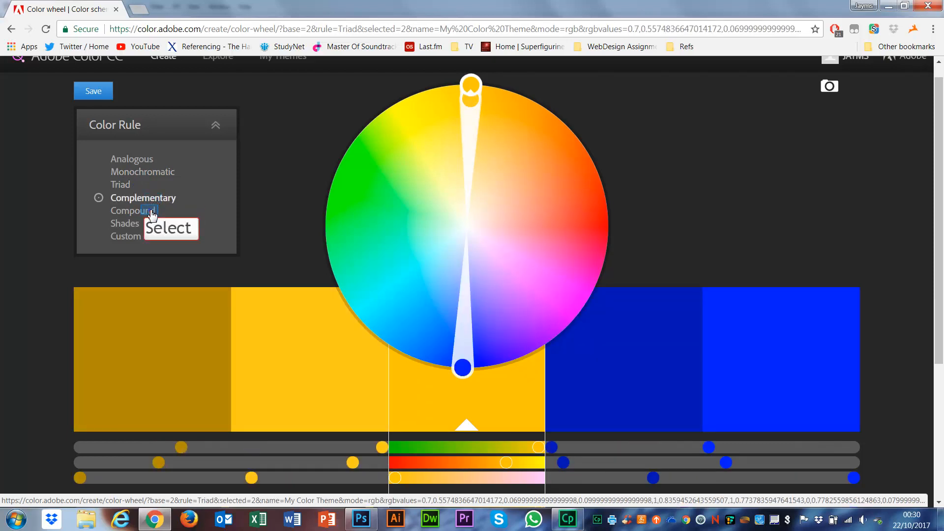
click(143, 213)
click(133, 224)
click(128, 236)
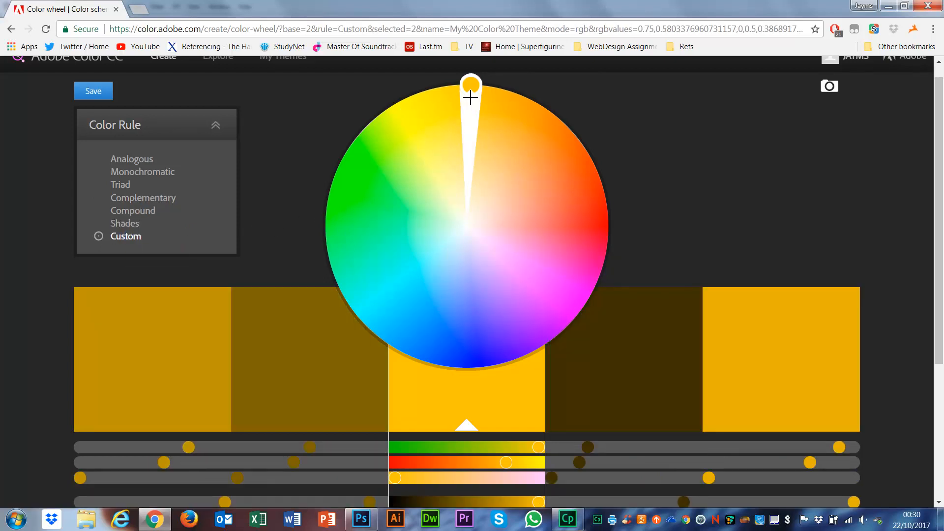
- Spread the five custom colour markers around the wheel to orange-red, blue, dark green, purple and dark orange
drag(471, 84, 610, 229)
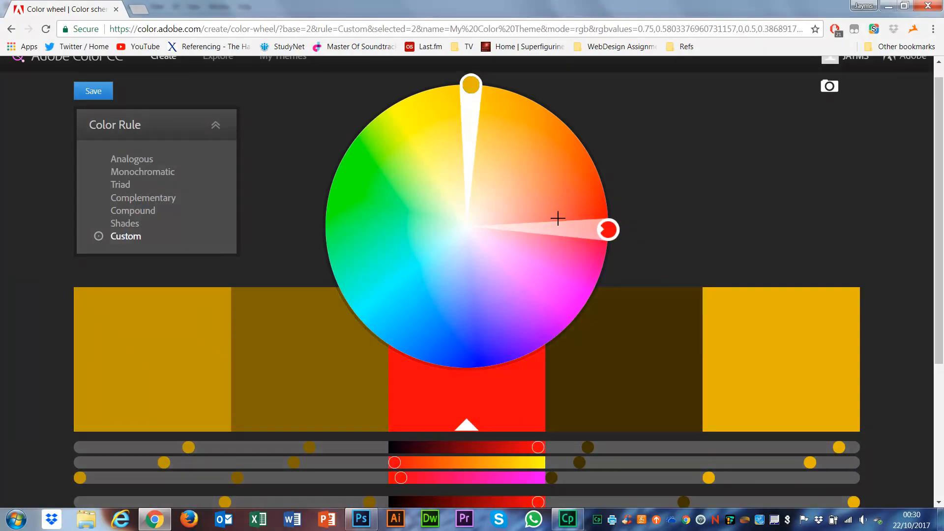
drag(471, 87, 385, 341)
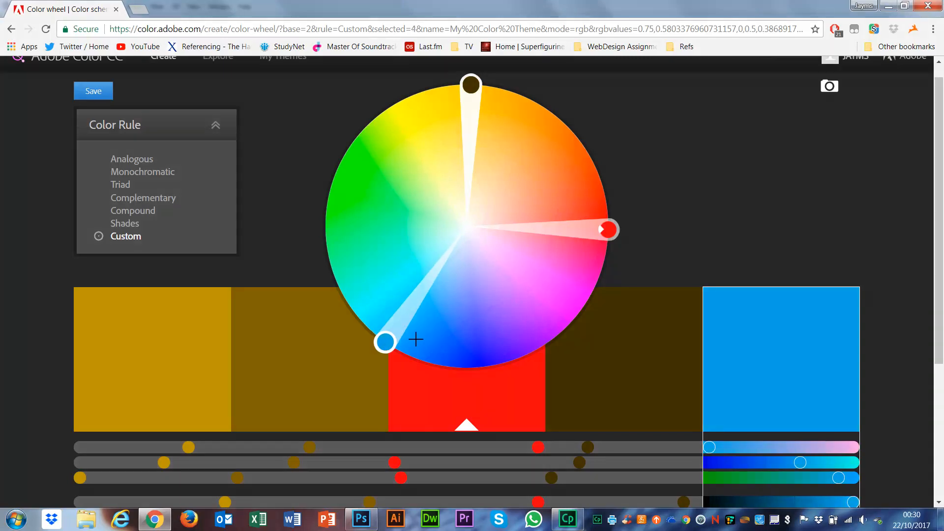
drag(471, 84, 341, 161)
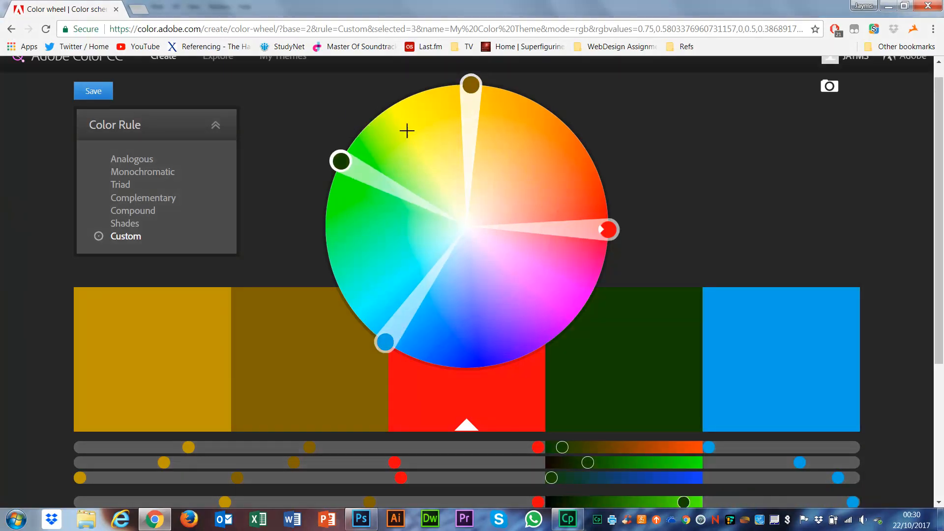
drag(475, 89, 582, 366)
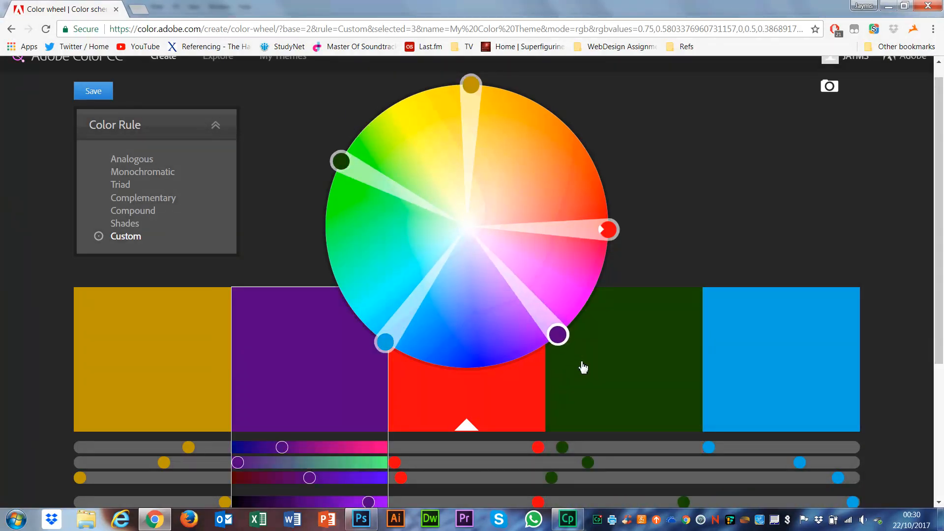
click(582, 366)
click(475, 88)
drag(475, 88, 502, 87)
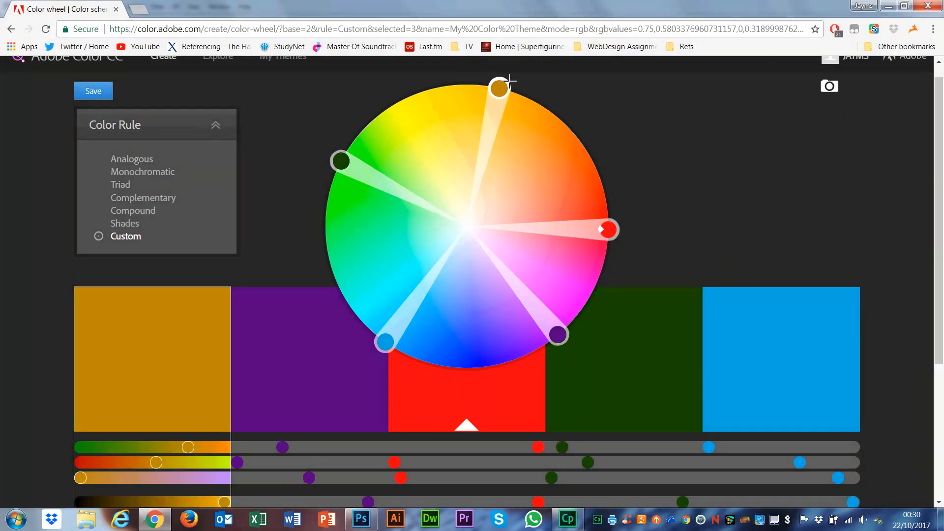
drag(608, 230, 608, 213)
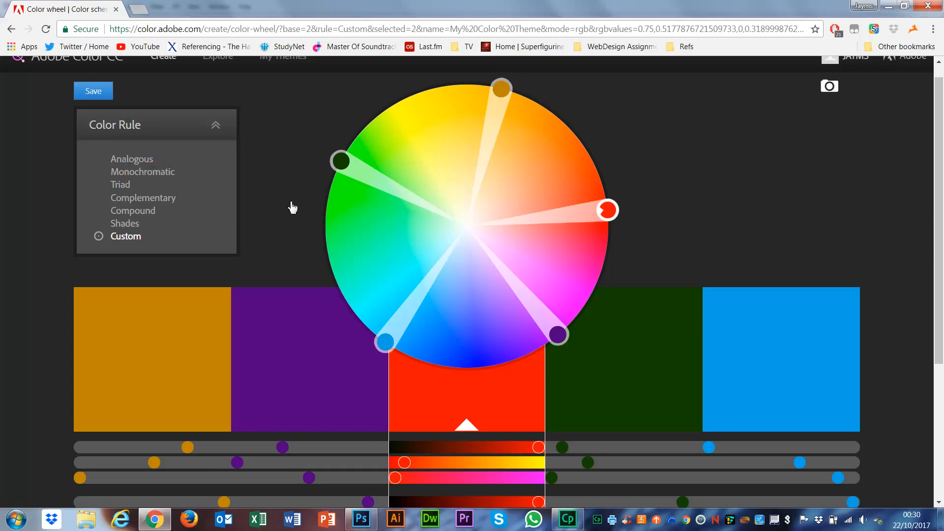
- Apply the Analogous rule with a blue base colour and push the first swatch's marker to the wheel's violet-blue edge
click(132, 159)
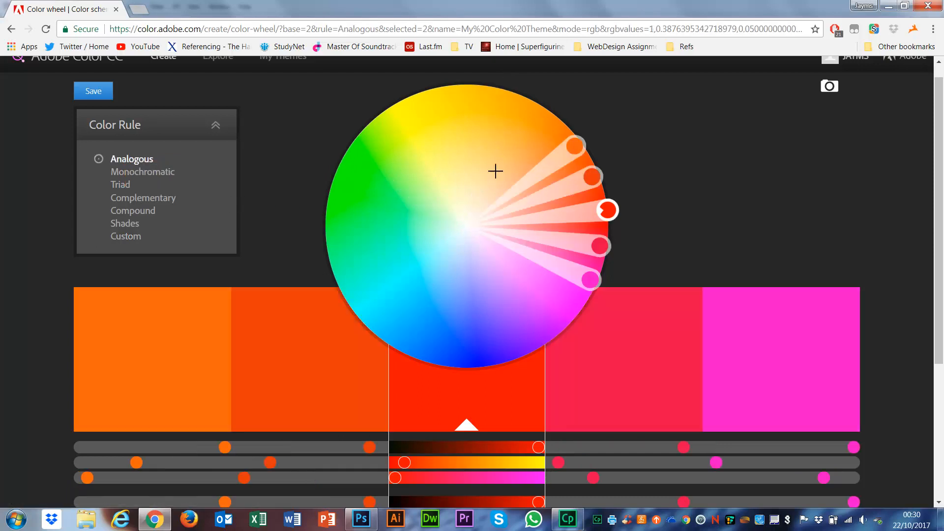
drag(615, 210, 443, 372)
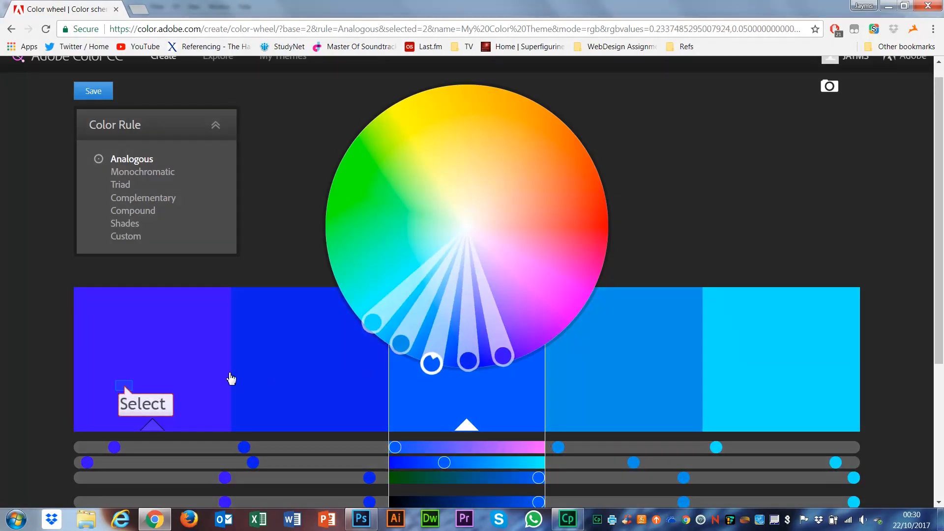
click(126, 391)
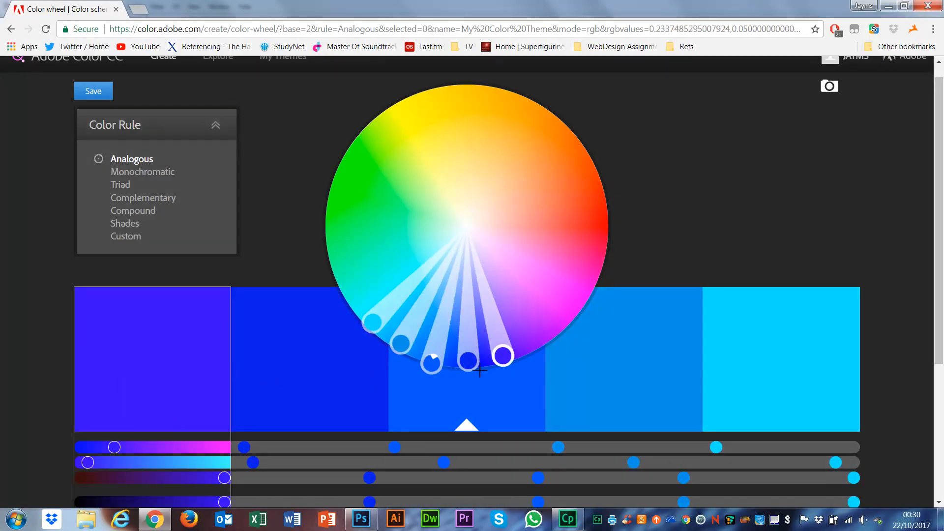
drag(509, 354, 522, 388)
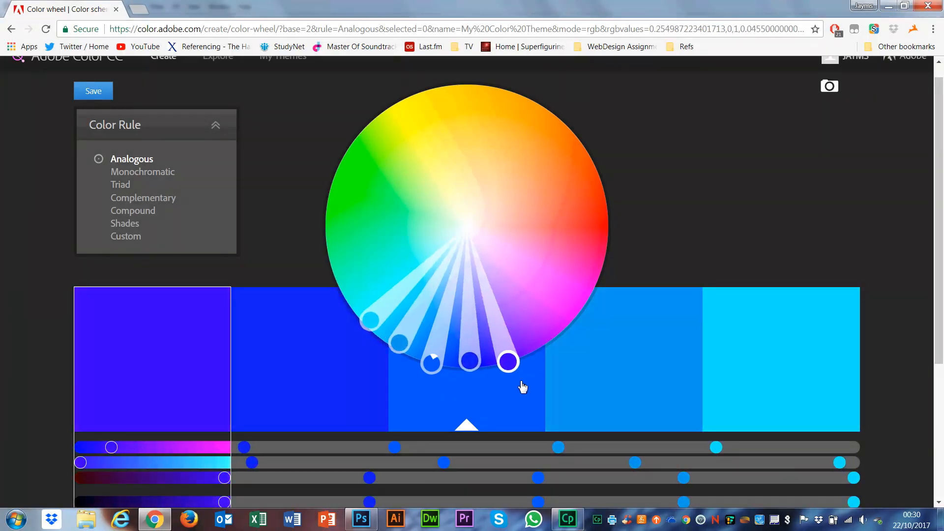
- Switch to the Custom rule and recolour the first swatch to pink and the fifth swatch to purple
click(137, 237)
drag(508, 350, 630, 308)
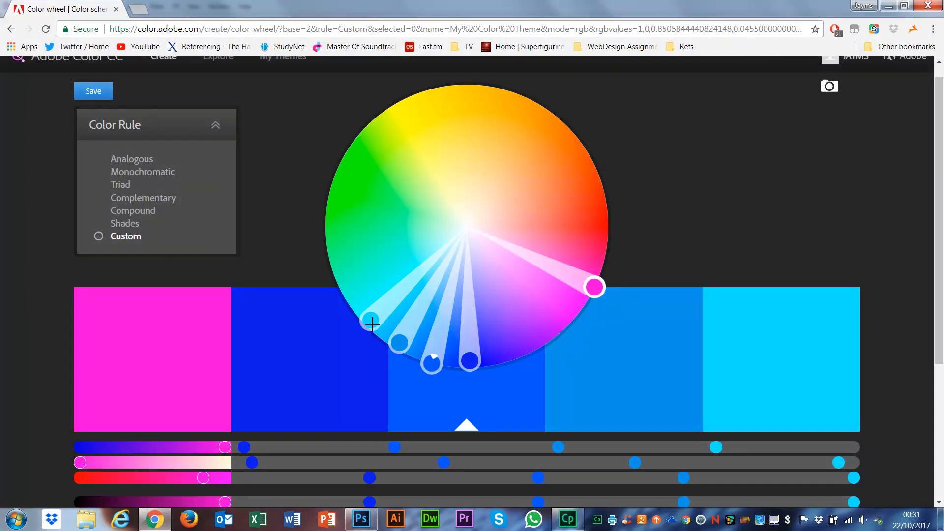
drag(371, 324, 601, 360)
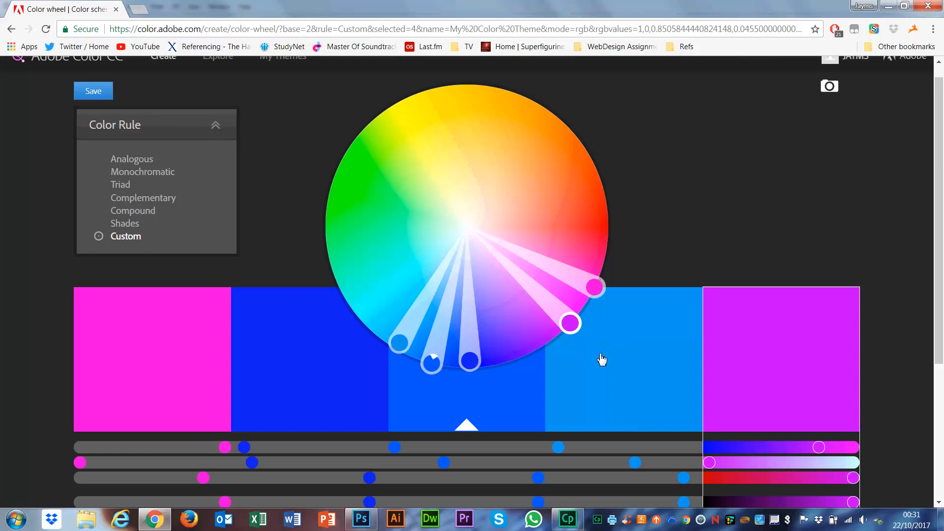
- Reorder the palette by moving the purple swatch to second place, beside the pink one
click(602, 360)
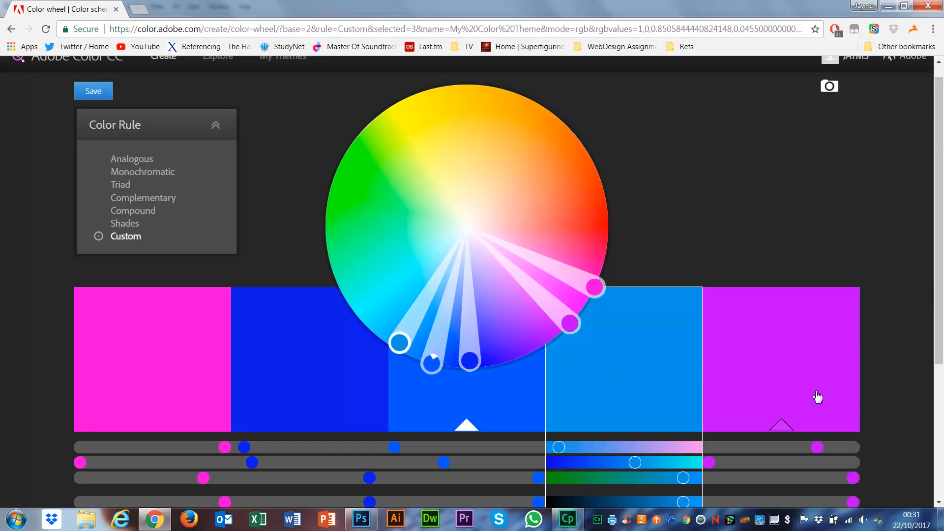
drag(817, 397, 249, 377)
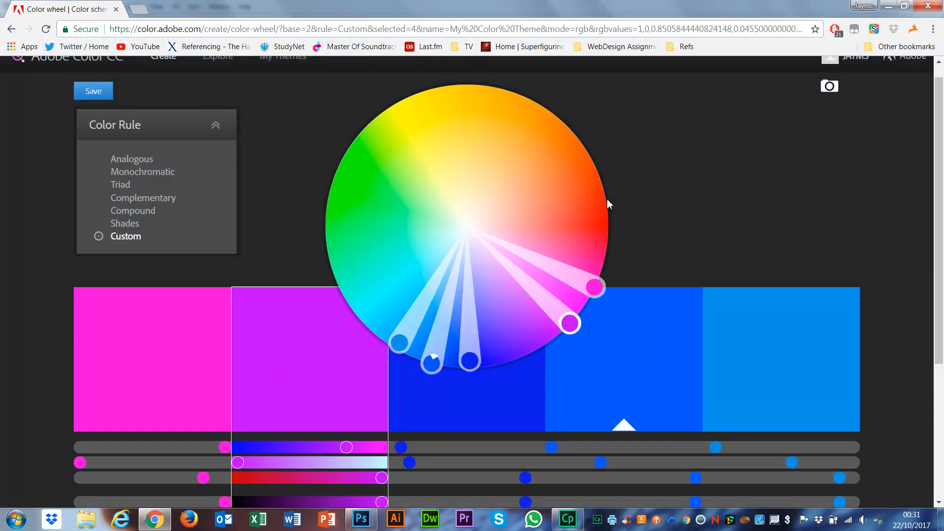
scroll(607, 199, up, 1)
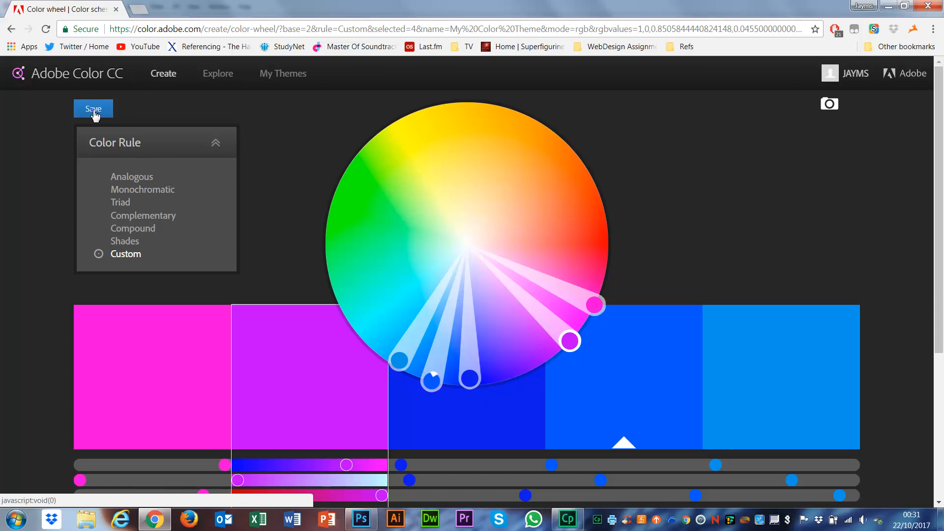
- Examine the colour sliders and the RGB and HEX values beneath the palette's swatches
click(478, 459)
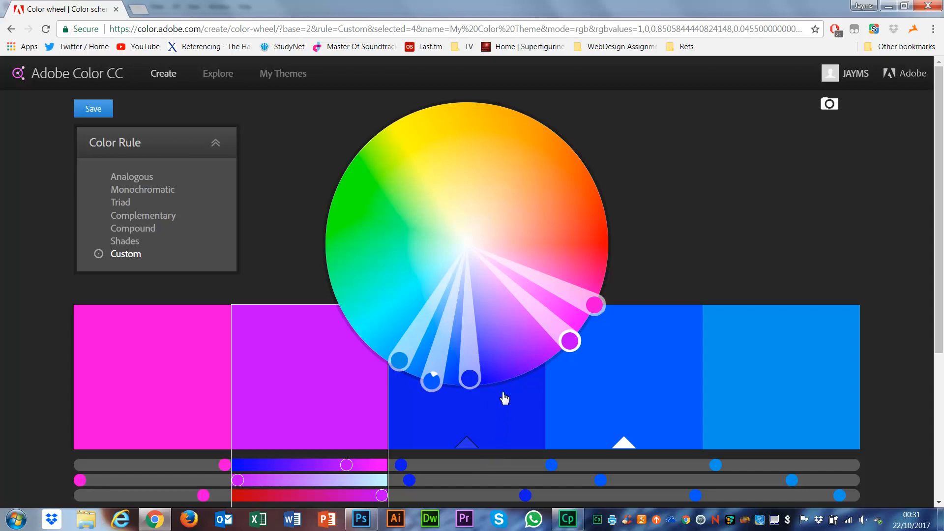
scroll(500, 392, down, 5)
scroll(500, 392, up, 5)
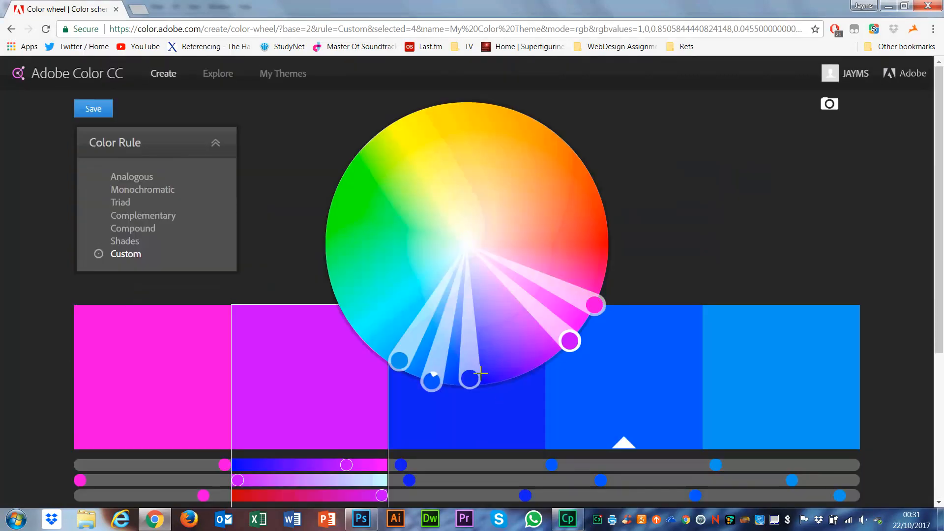
scroll(147, 376, down, 5)
scroll(150, 374, up, 3)
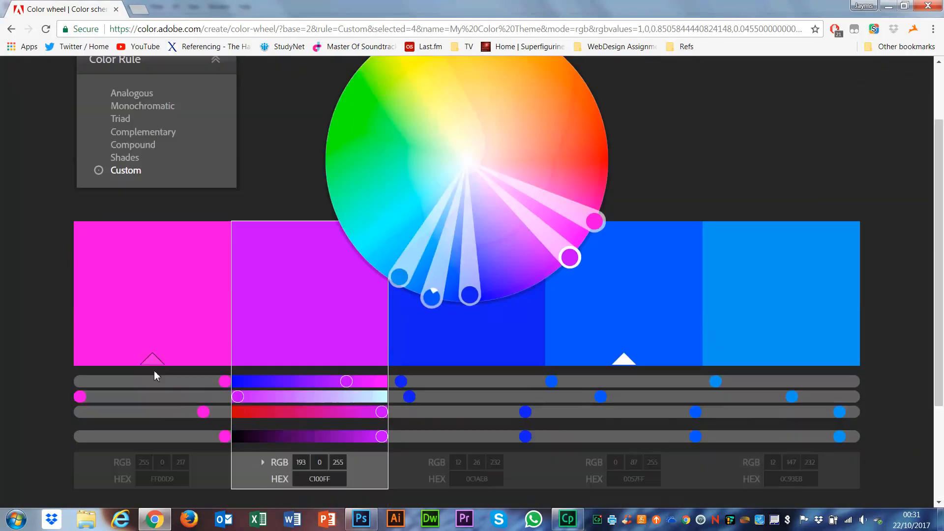
scroll(197, 376, down, 3)
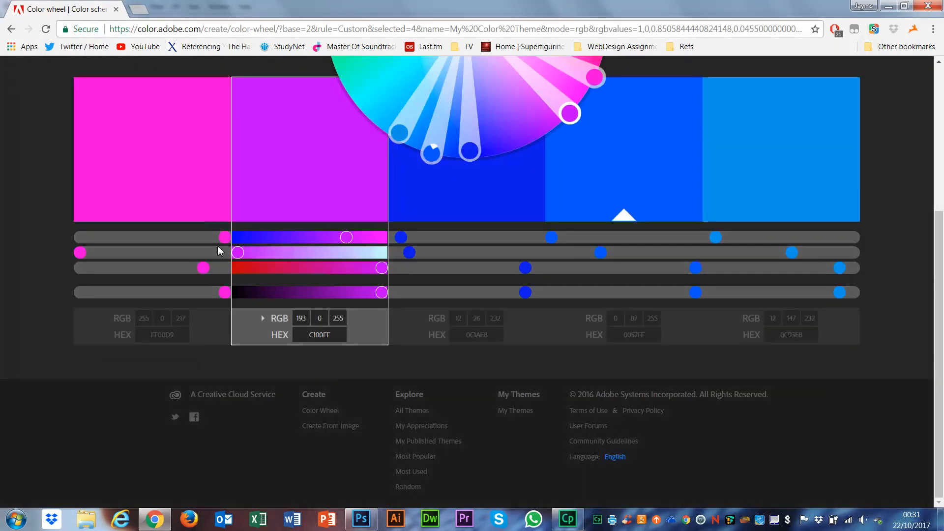
scroll(218, 245, up, 4)
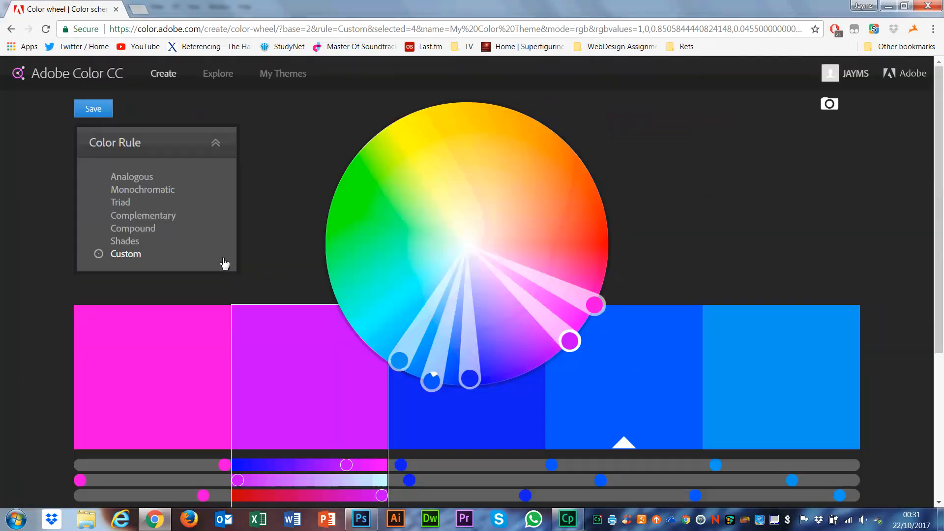
- Browse the Explore themes filtered by Most Used and by Random
click(224, 75)
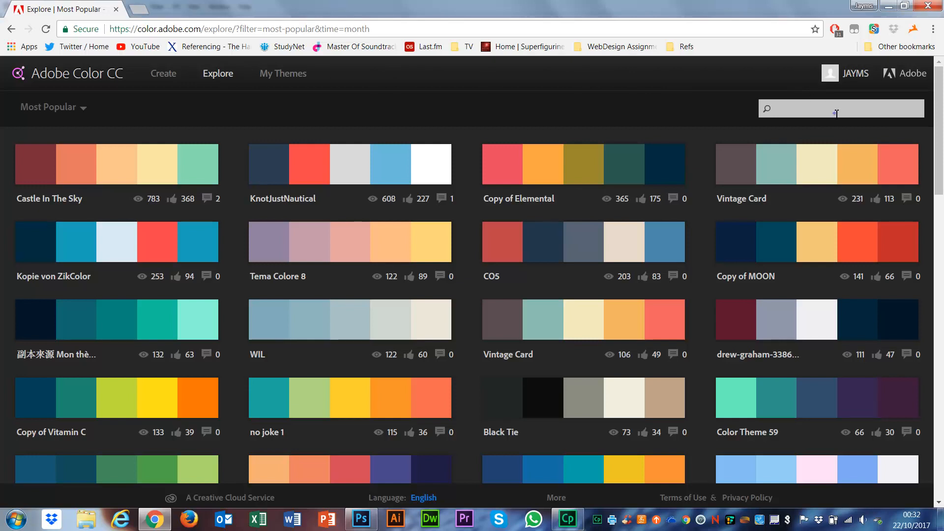
click(84, 109)
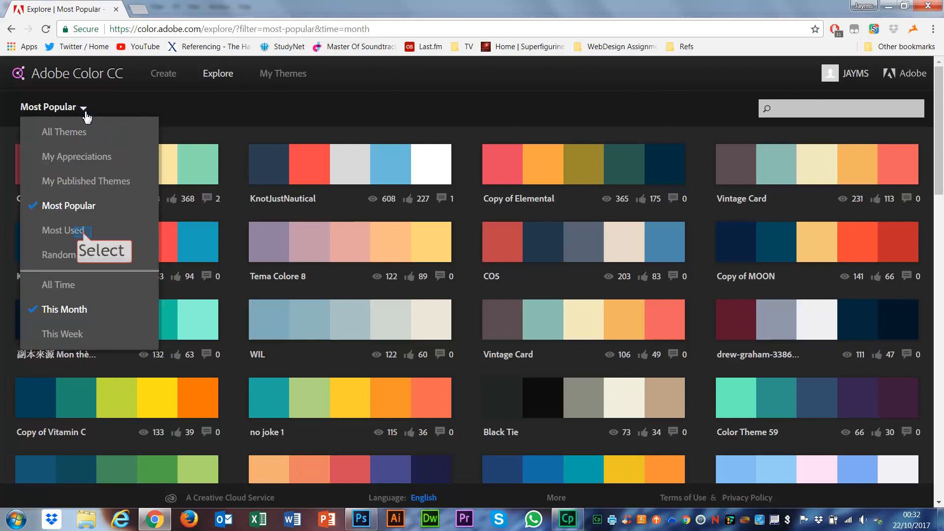
click(85, 231)
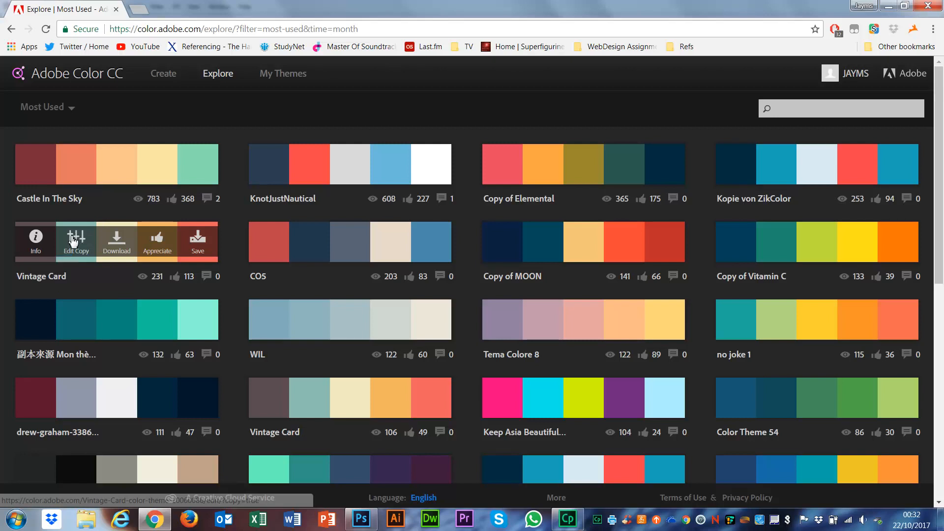
click(47, 107)
click(63, 260)
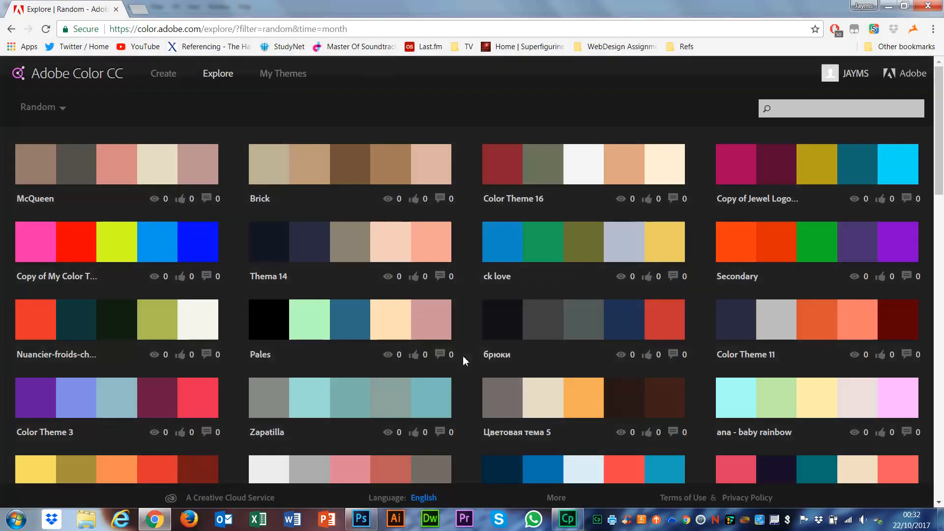
scroll(520, 332, down, 10)
scroll(536, 380, up, 10)
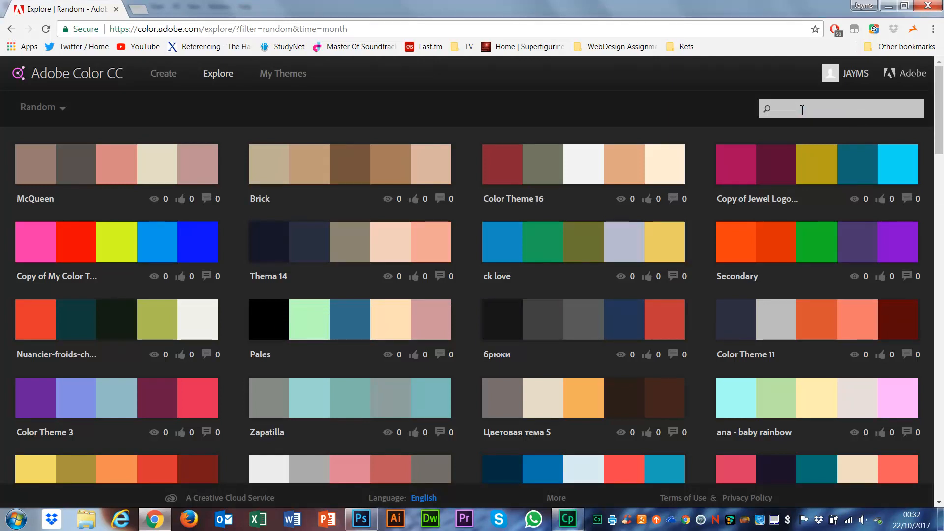
- Search the Explore themes for "haloween"
click(802, 110)
text(halowee)
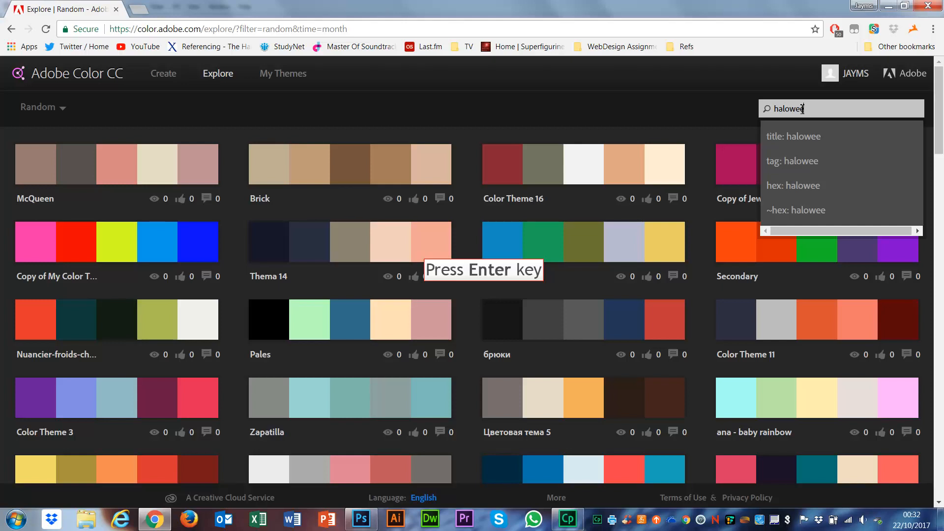
text(n)
key(Return)
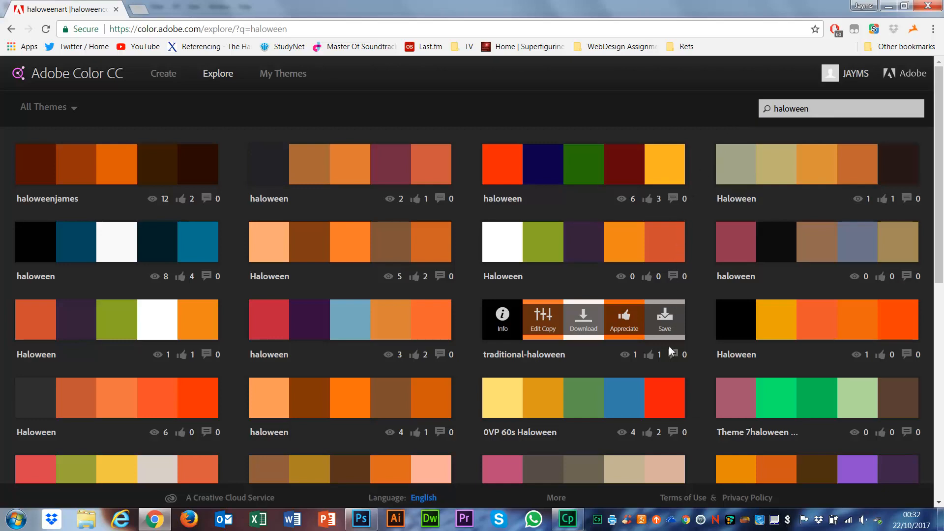
- Download the "haloween" theme made of black, dark blues and white from the search results
scroll(671, 350, down, 4)
scroll(492, 349, down, 2)
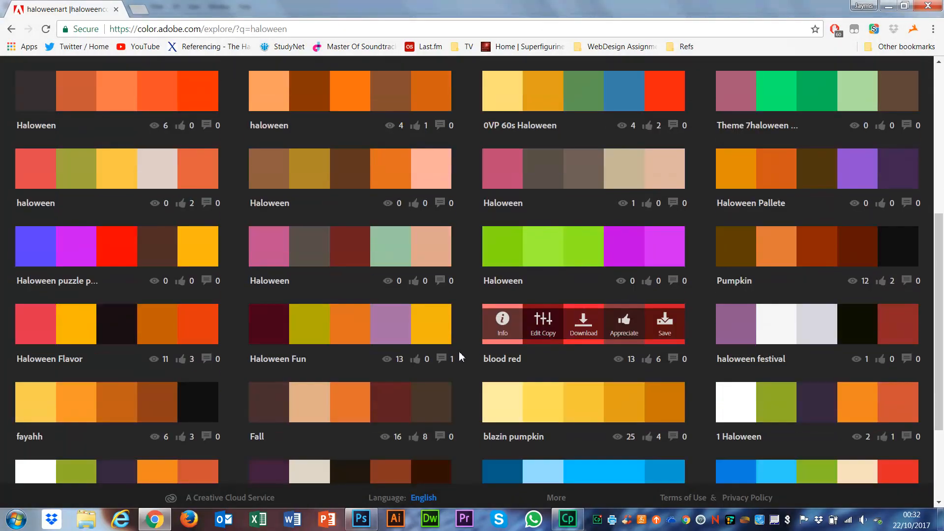
scroll(113, 248, down, 1)
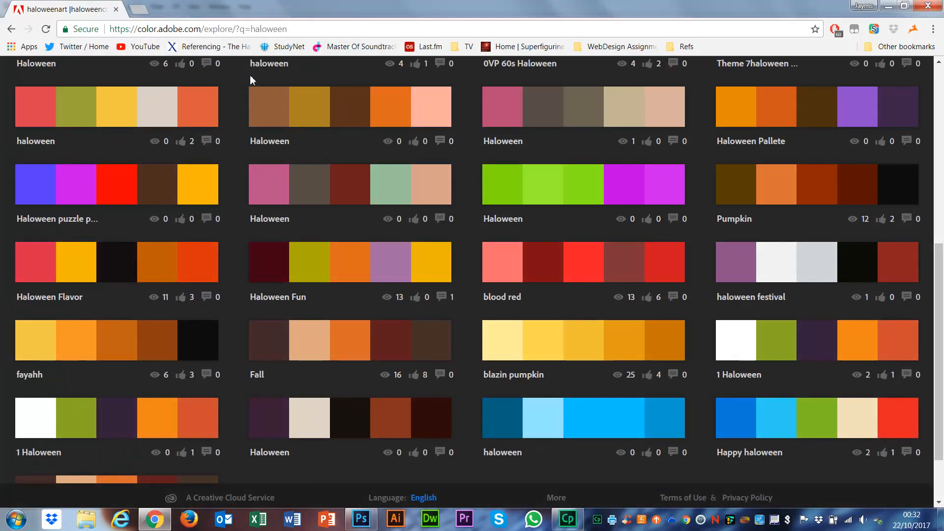
scroll(348, 327, down, 1)
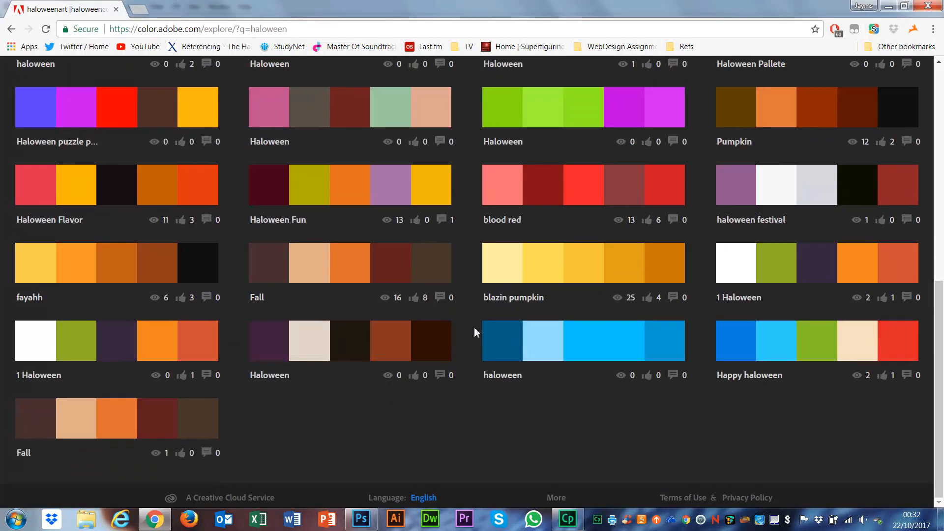
scroll(474, 326, up, 7)
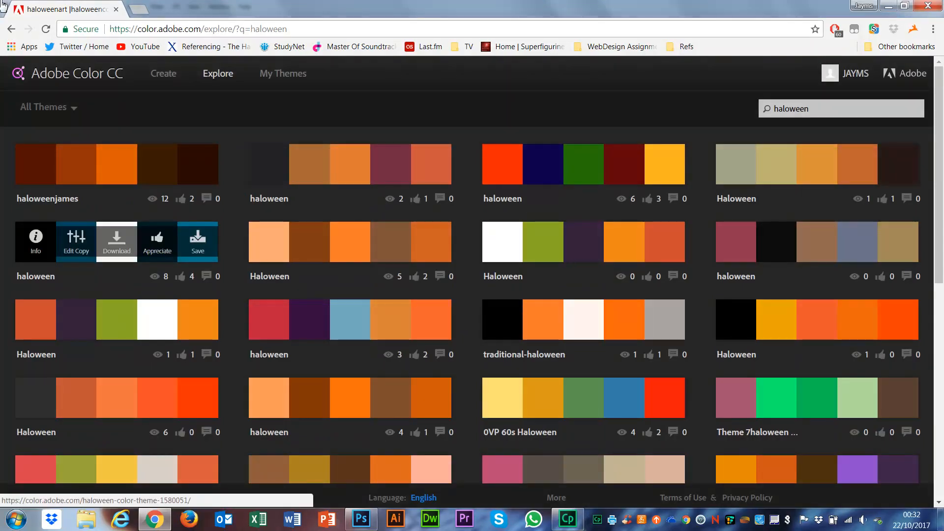
click(116, 238)
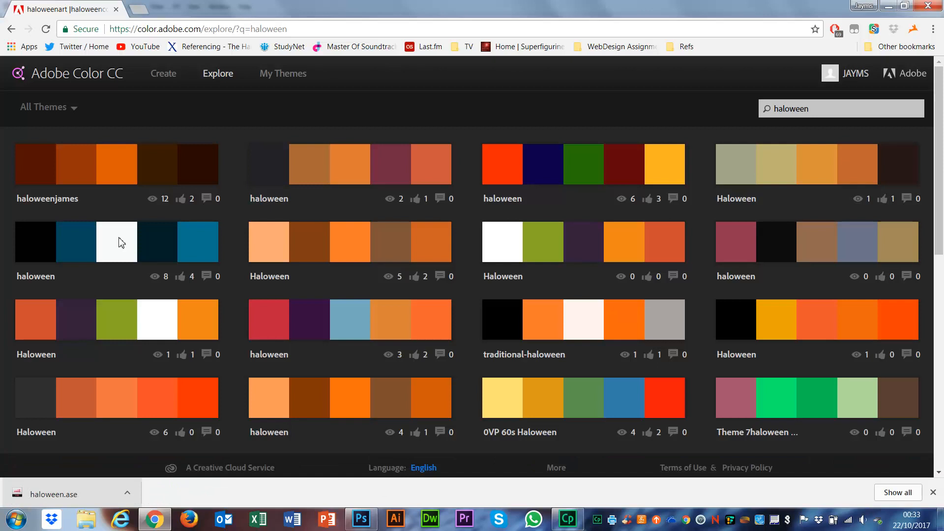
- Try to open the downloaded haloween.ase file directly from the browser, and dismiss the downloads bar
click(81, 495)
click(82, 494)
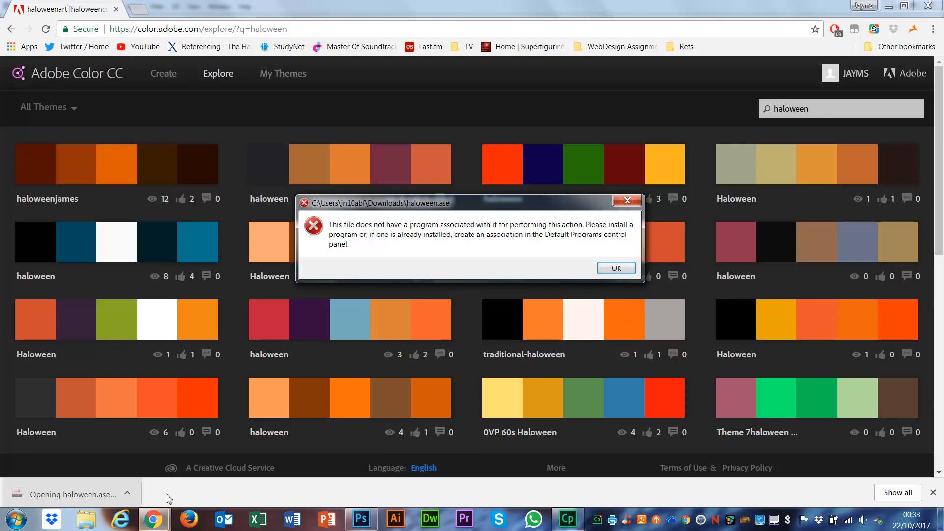
click(616, 268)
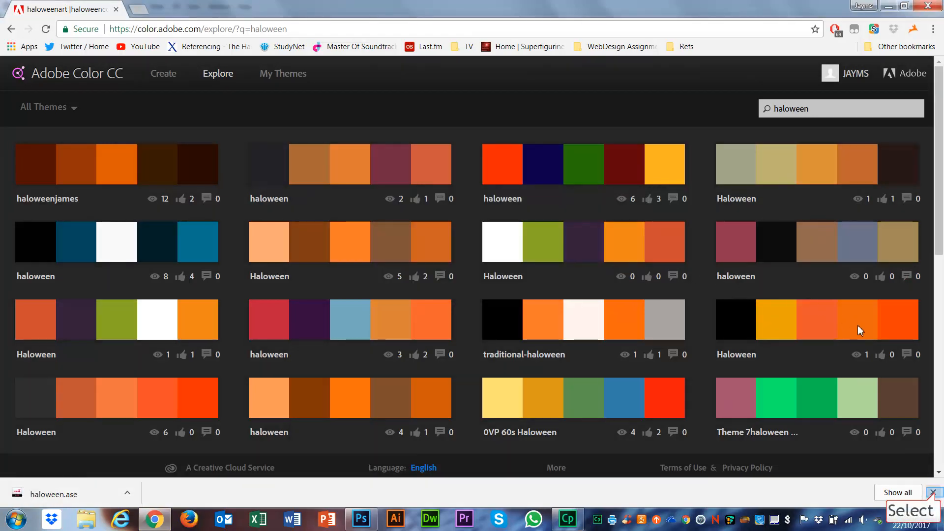
click(933, 492)
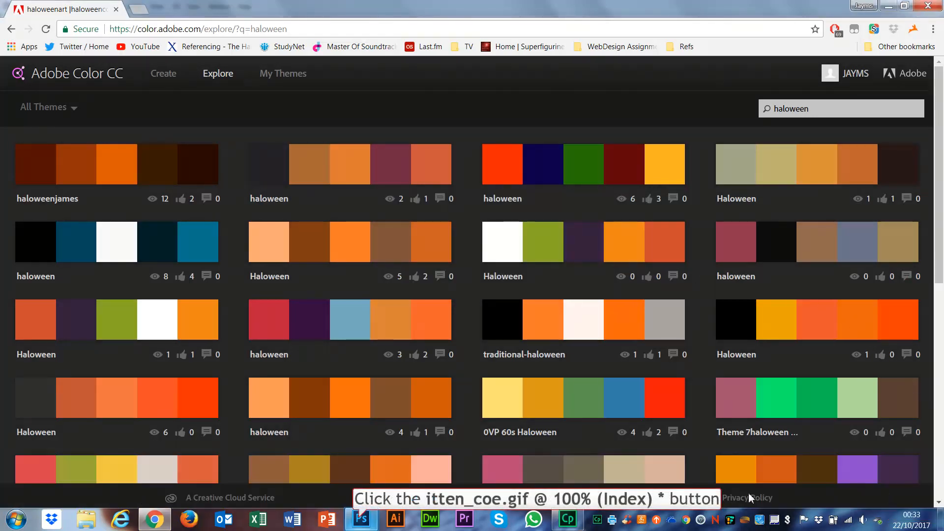
- Switch to Photoshop and load the Swatch Exchange (*.ASE) file "haloween" from the Downloads folder into the swatches
click(360, 522)
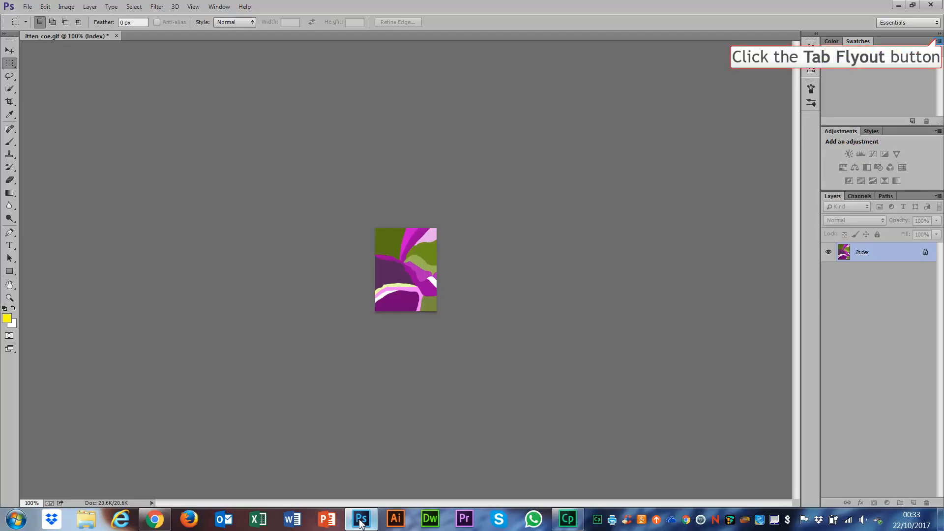
click(940, 41)
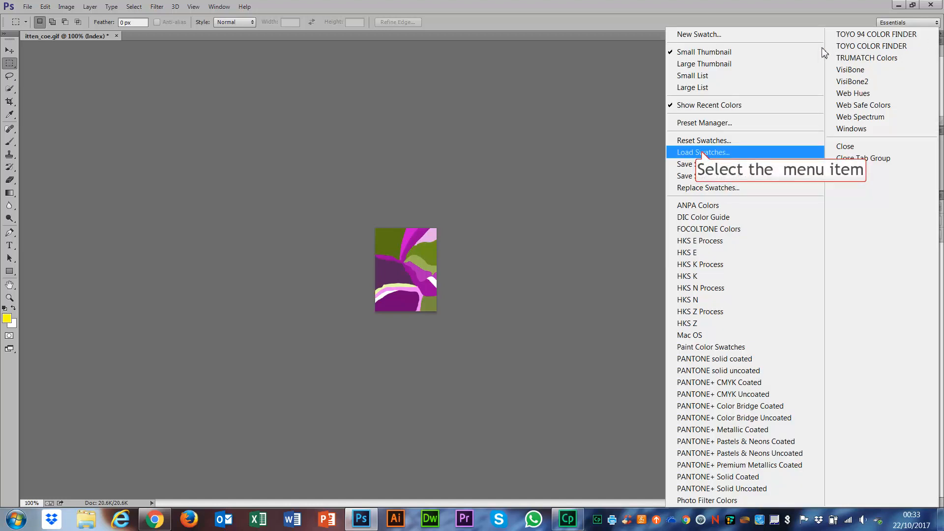
click(703, 154)
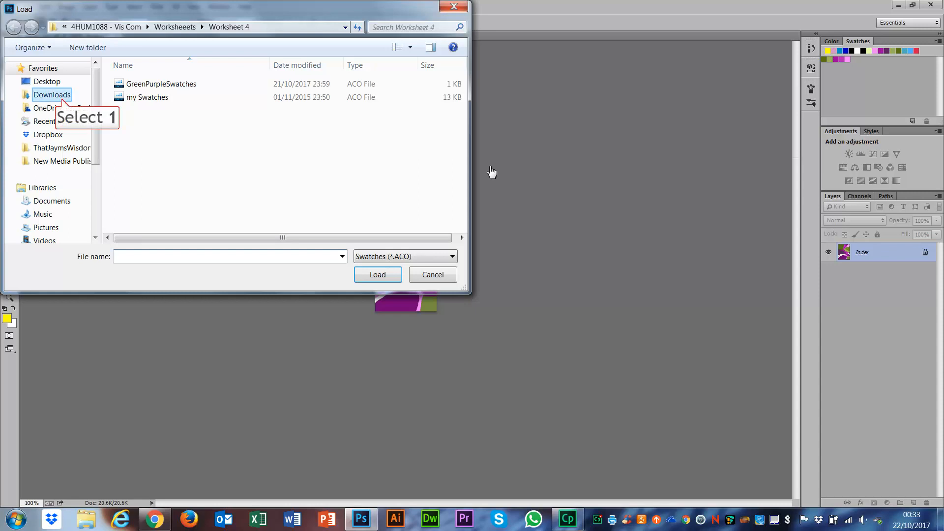
click(52, 95)
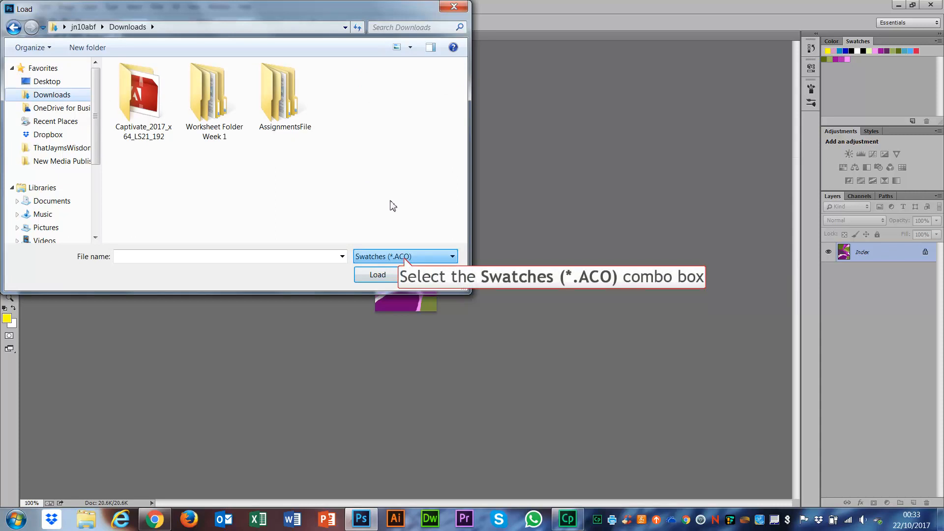
click(405, 260)
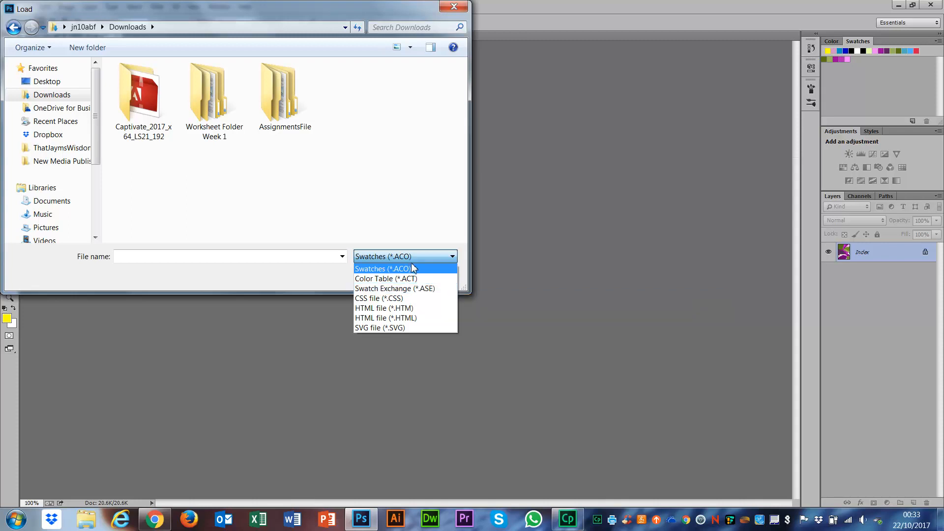
click(418, 291)
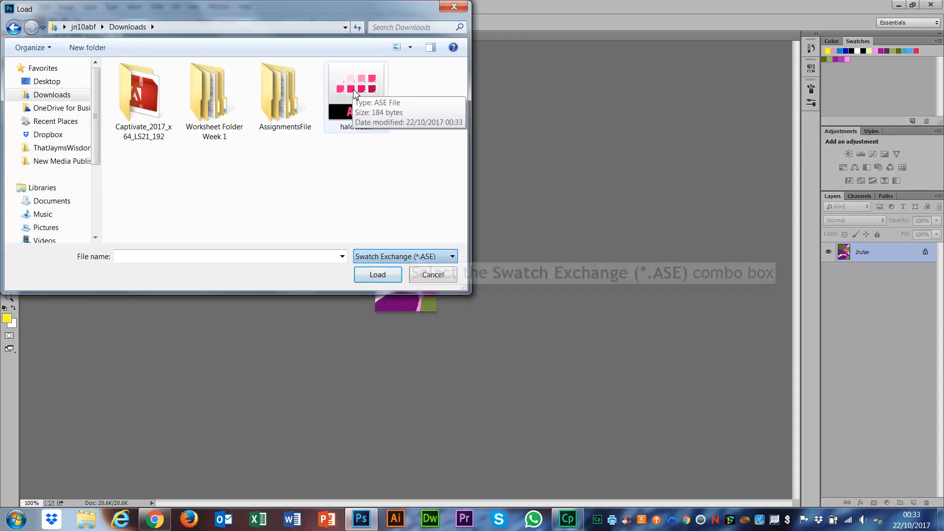
click(417, 259)
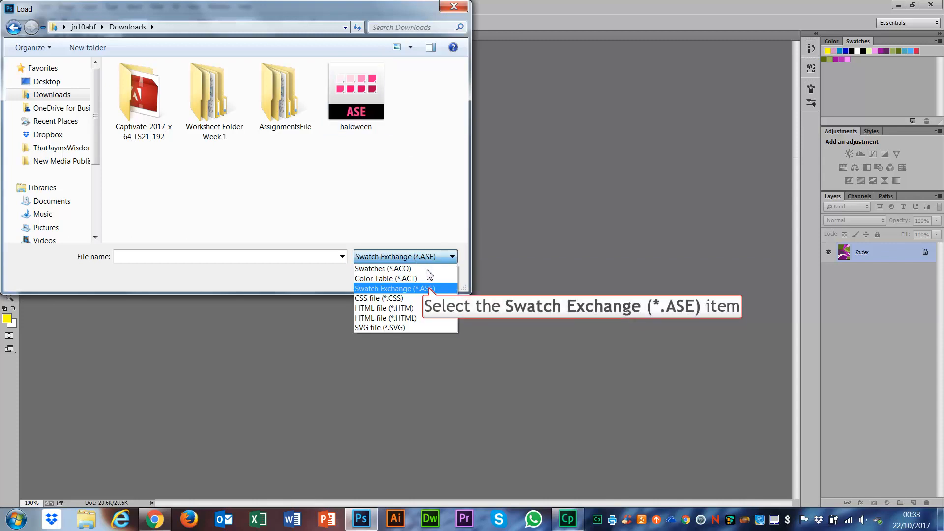
click(431, 289)
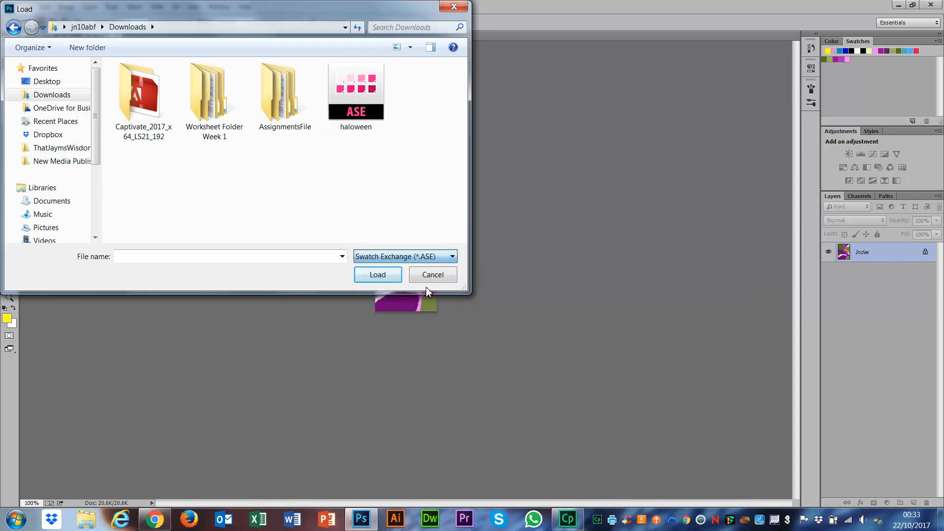
click(416, 260)
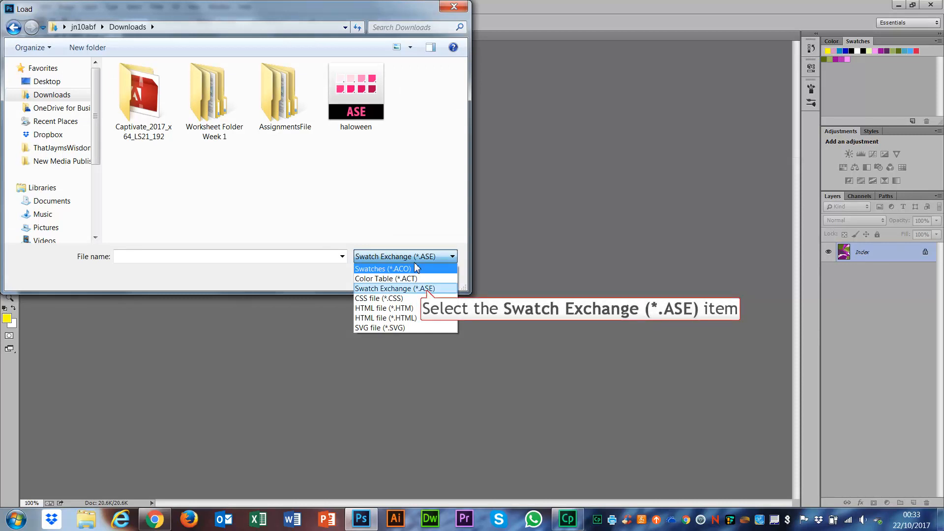
click(429, 294)
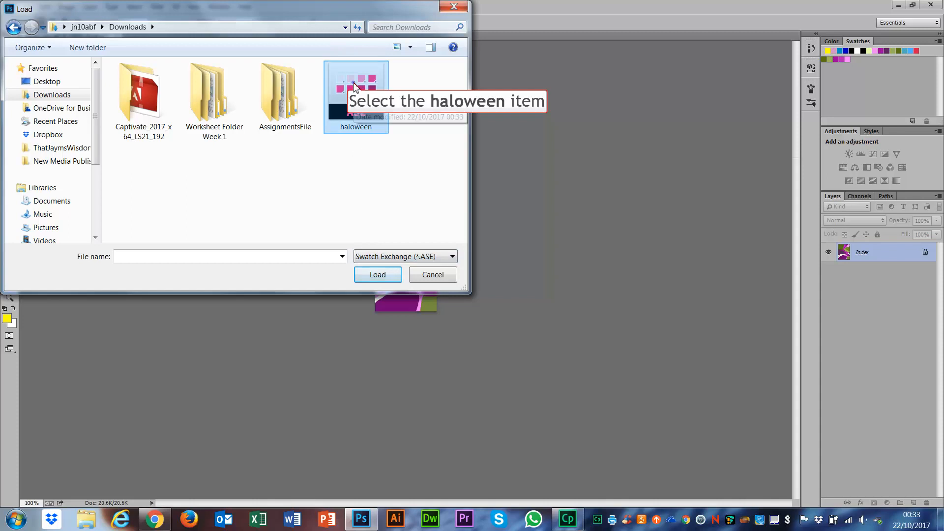
click(370, 127)
click(378, 275)
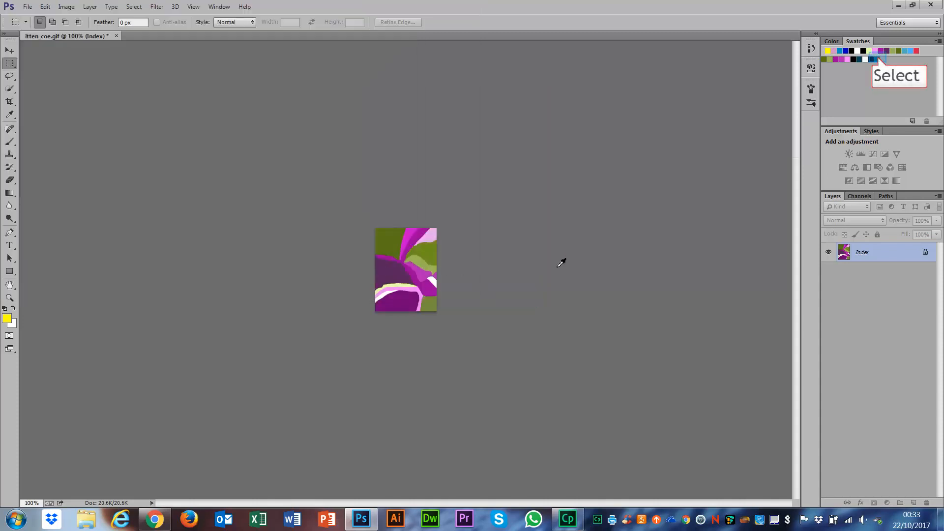
- Try a loaded blue swatch as the foreground colour and replace it with the light pink swatch
click(872, 59)
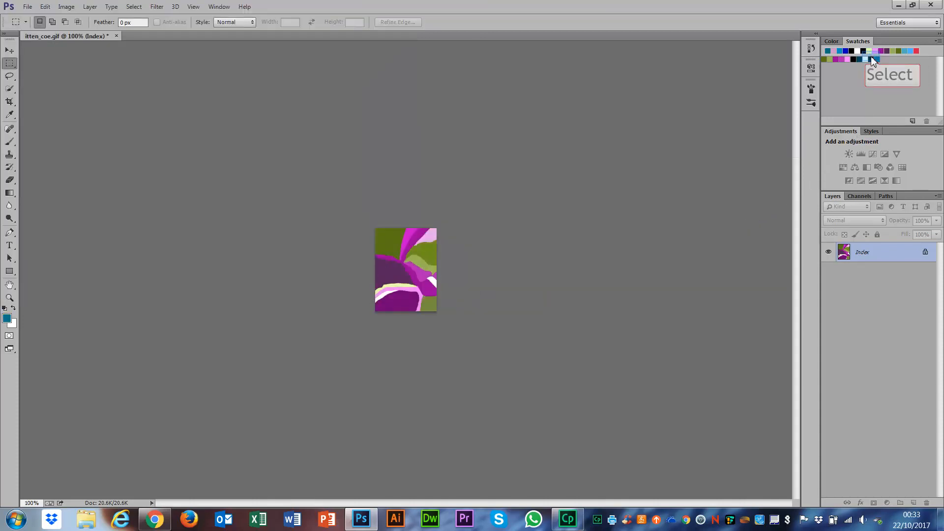
click(847, 59)
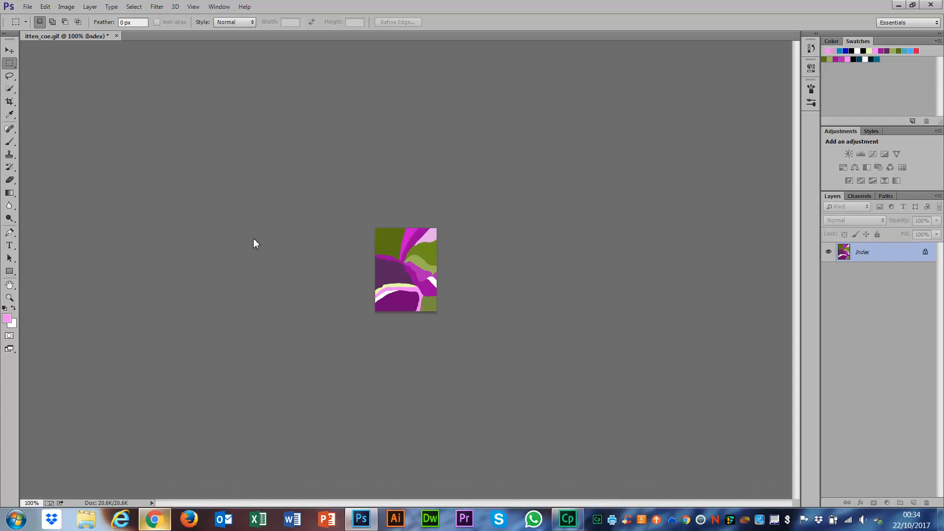
- Switch back to Adobe Color CC in Chrome and save the red, purple, green, white and orange Haloween theme to My Library
click(156, 522)
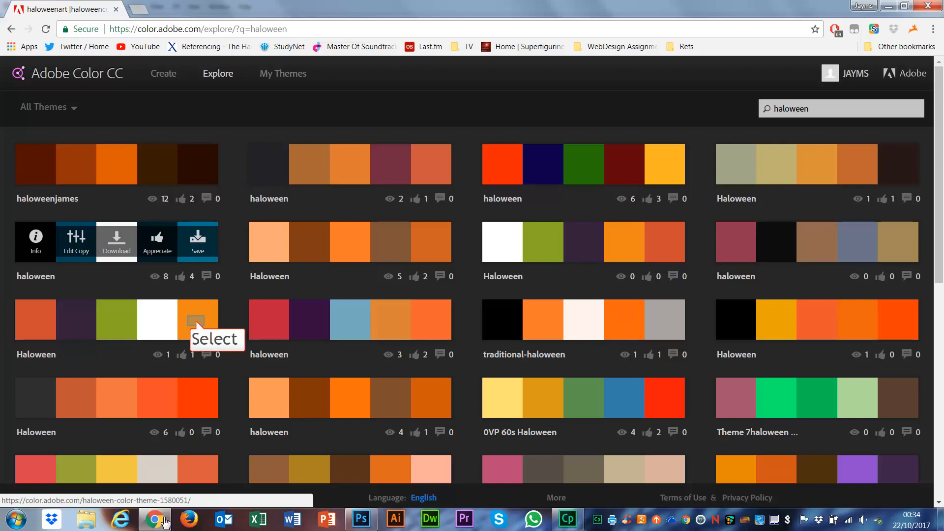
click(198, 326)
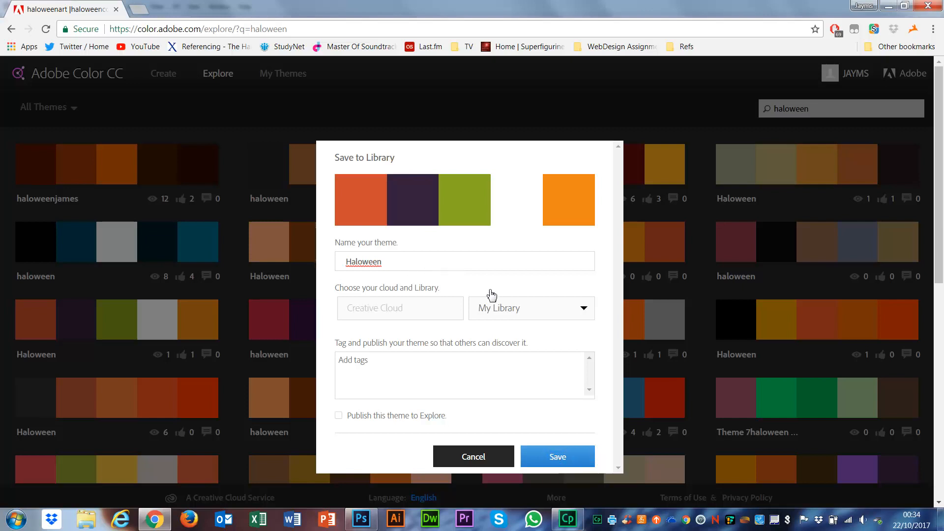
click(557, 459)
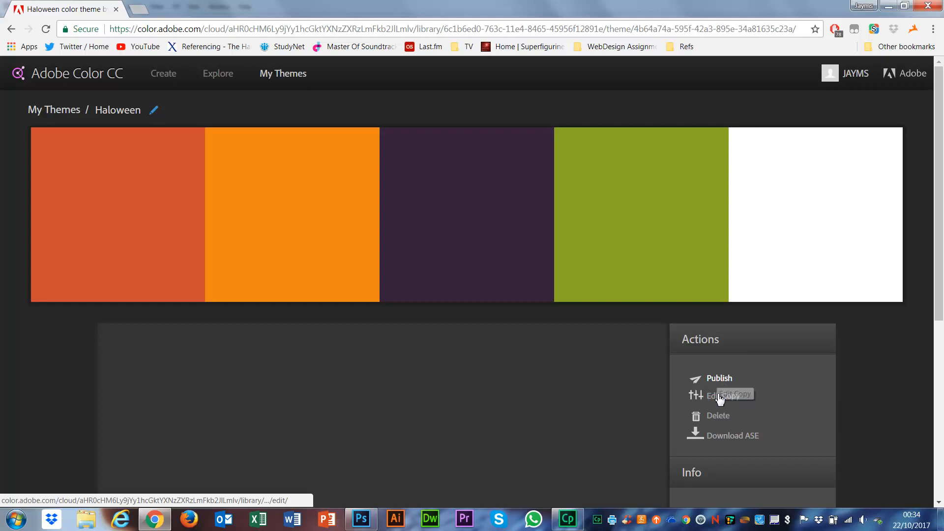
- Edit the saved Haloween theme on the colour wheel, shifting the orange to golden yellow and the white to pale peach
click(720, 404)
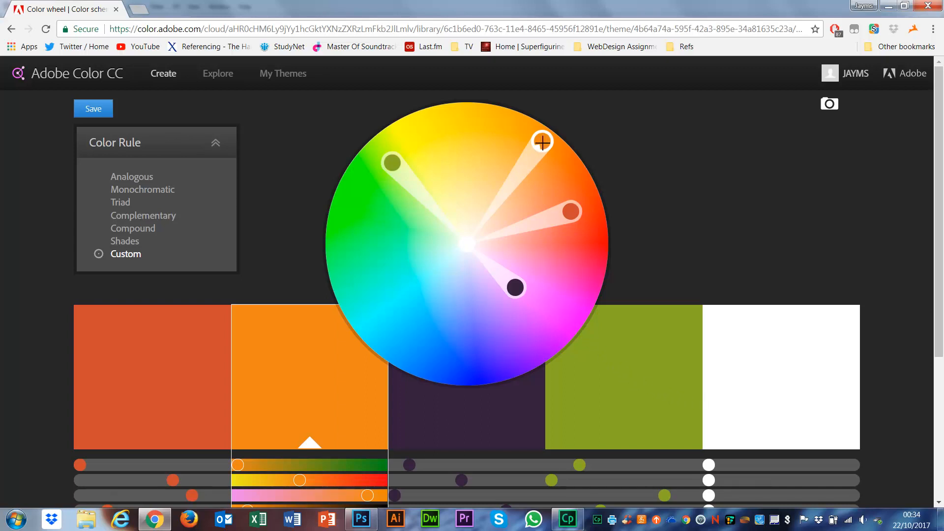
drag(542, 142, 486, 158)
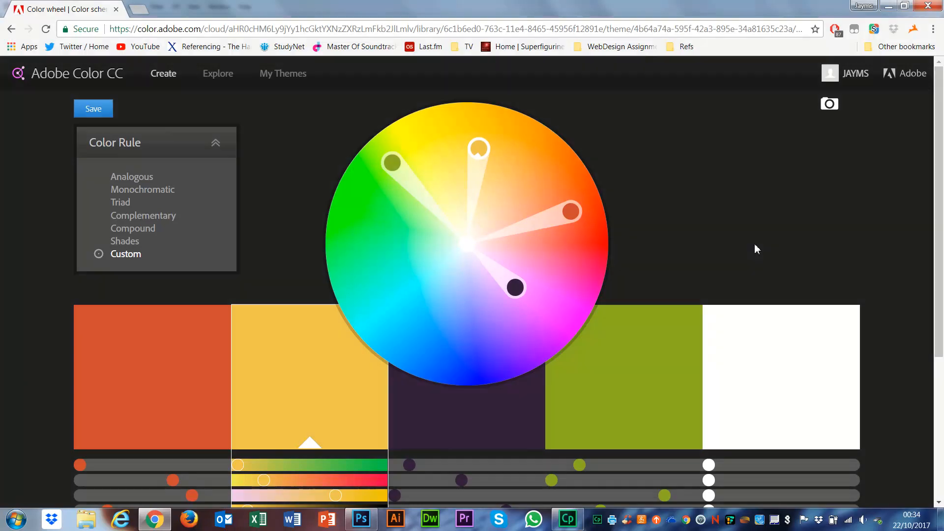
scroll(754, 244, down, 2)
scroll(771, 269, up, 2)
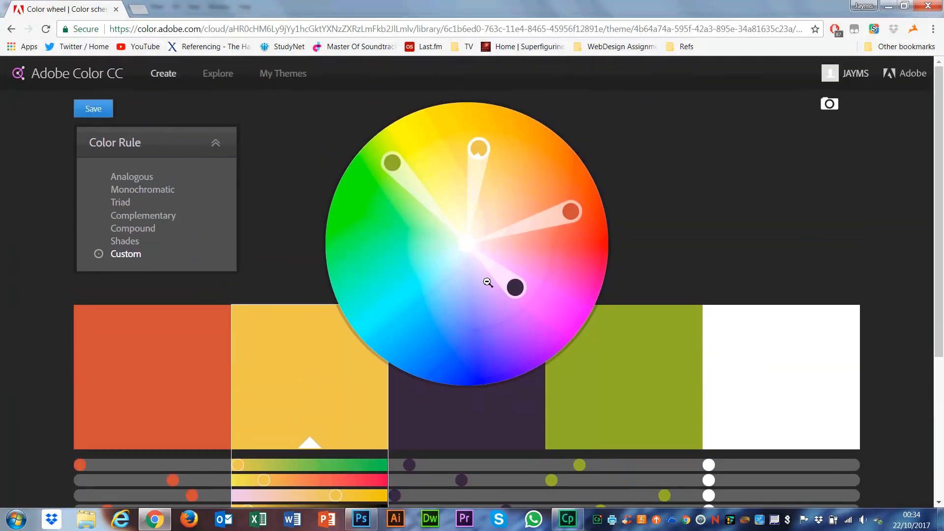
drag(470, 246, 487, 234)
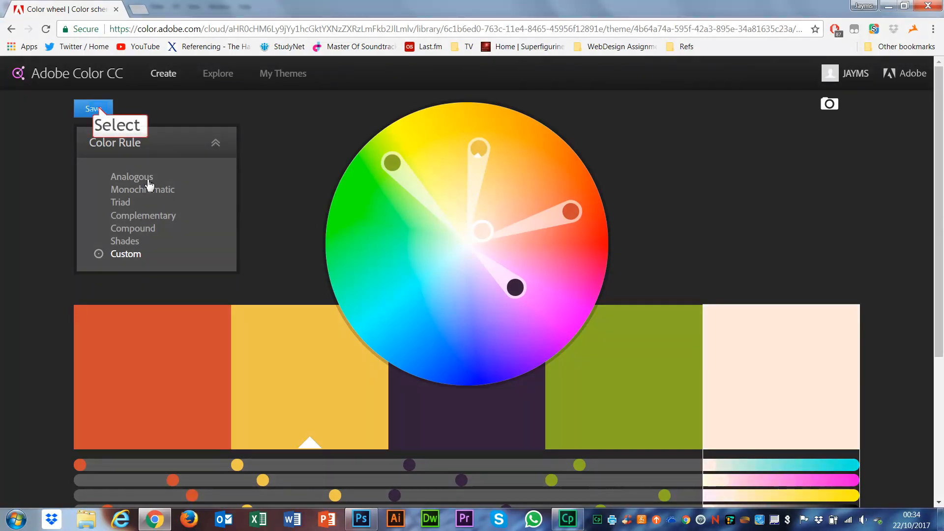
- Save the changes to the existing Haloween theme, keeping its name and publishing it to Explore
click(94, 109)
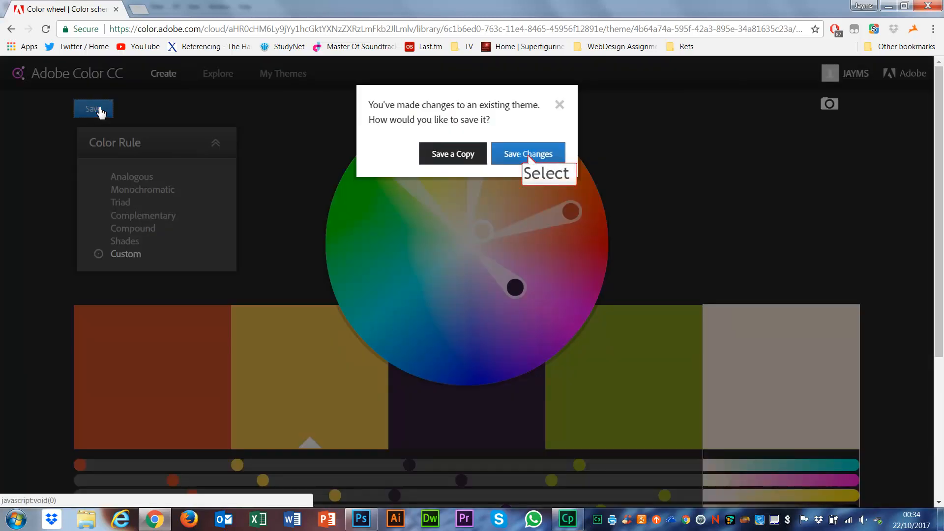
click(530, 160)
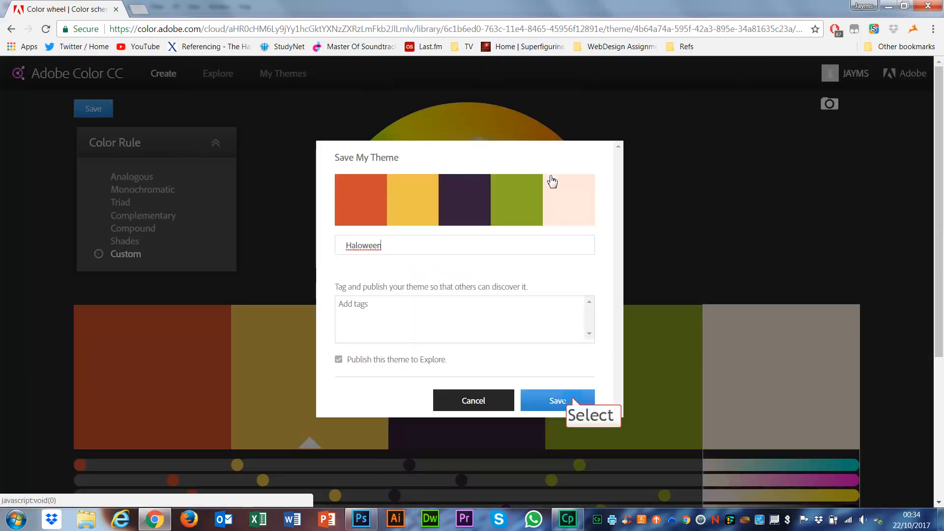
click(574, 401)
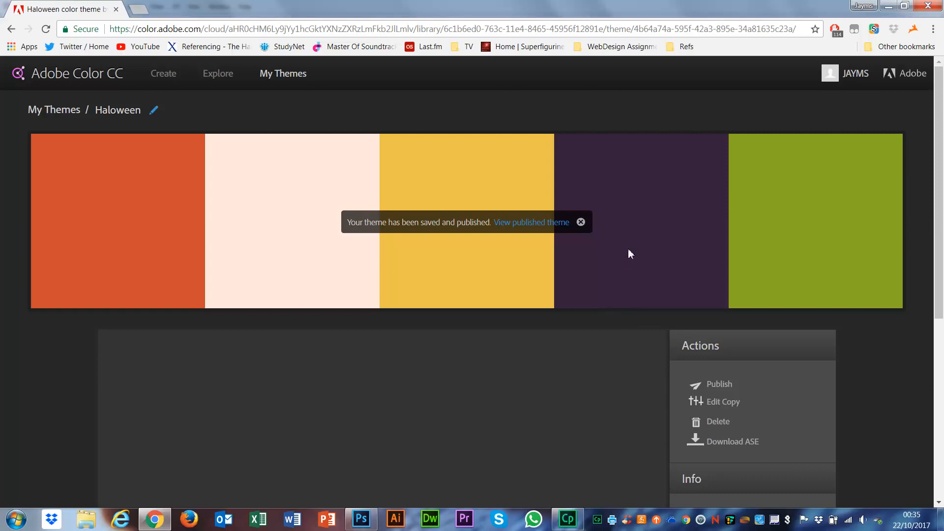
- Look over the saved Haloween theme's page and browse the libraries in My Themes
scroll(628, 222, down, 6)
scroll(628, 222, up, 6)
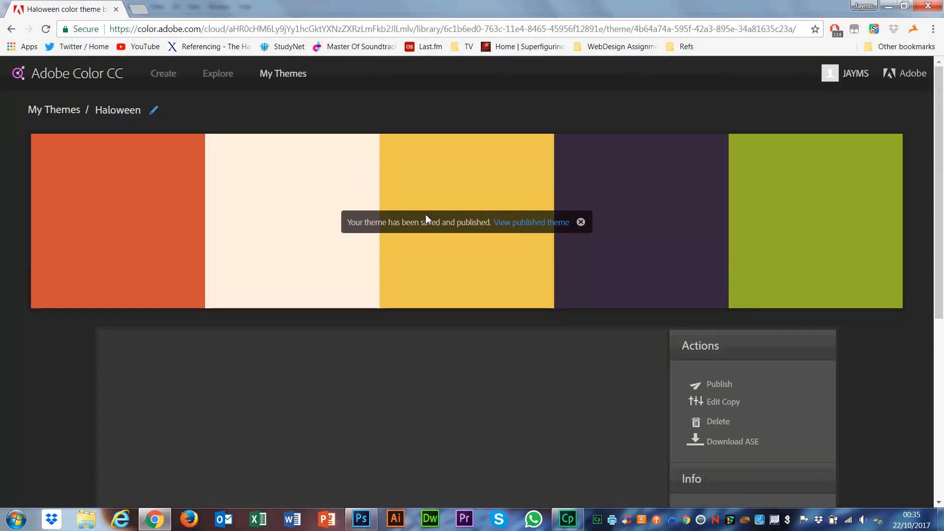
click(292, 75)
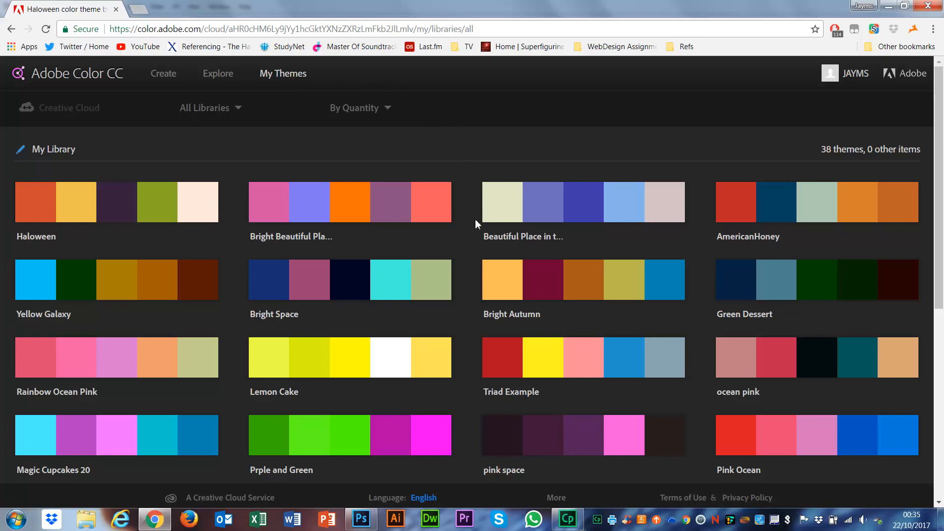
scroll(475, 224, down, 7)
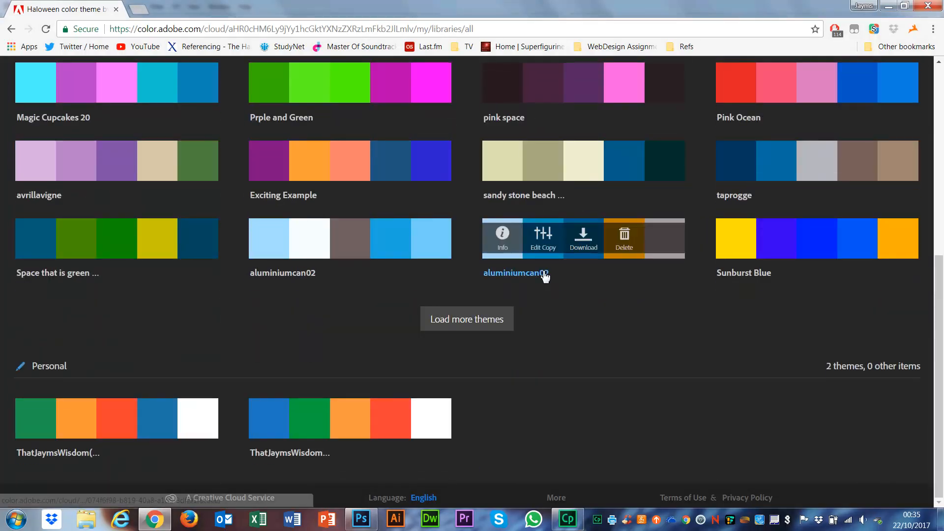
scroll(668, 272, up, 6)
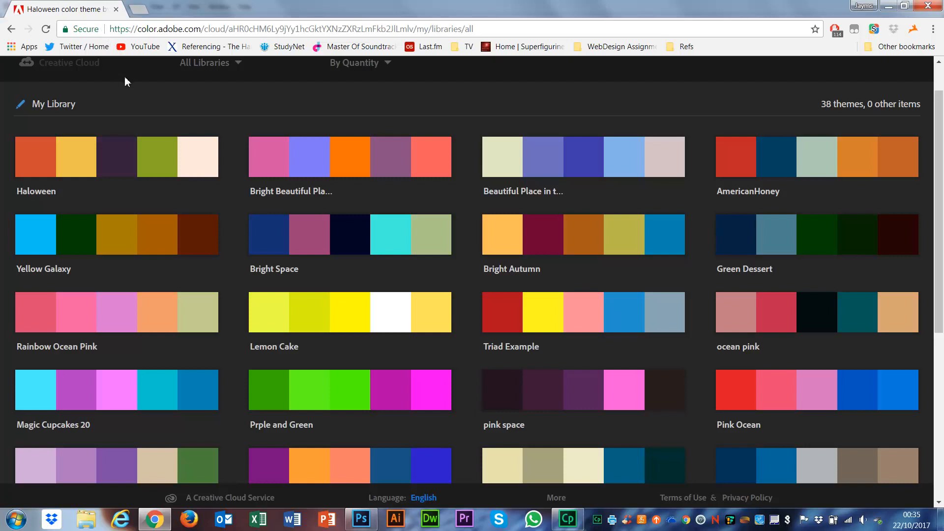
- Start a new theme from an image, loading the Supergirl JPEG from the Desktop
scroll(126, 102, up, 1)
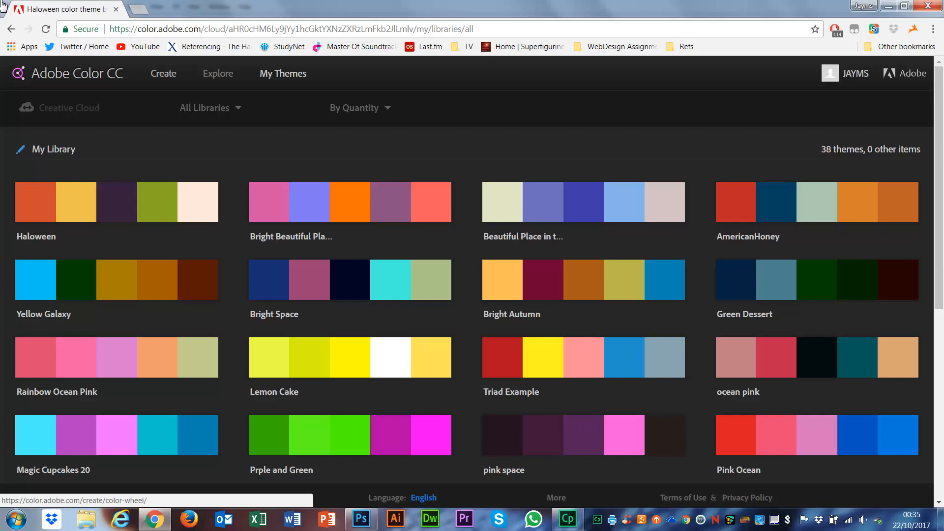
click(164, 73)
click(166, 76)
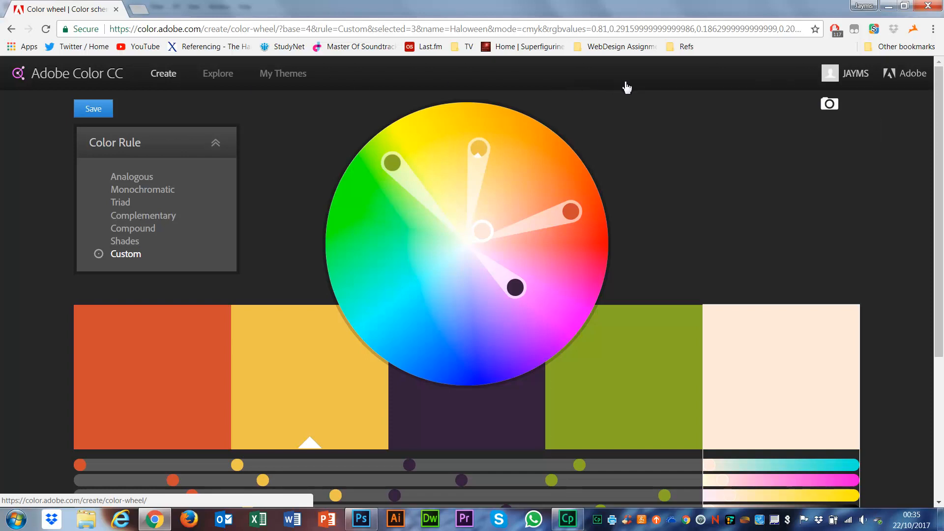
click(830, 109)
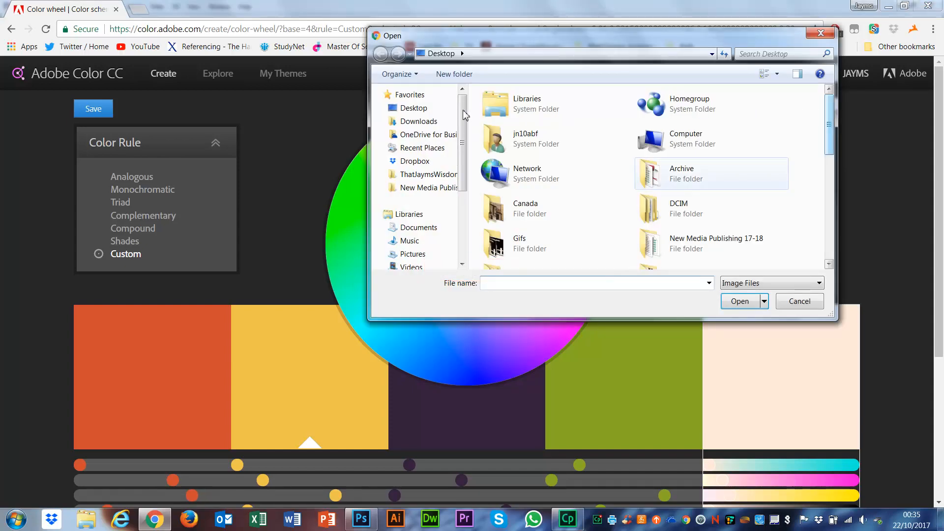
drag(462, 109, 480, 90)
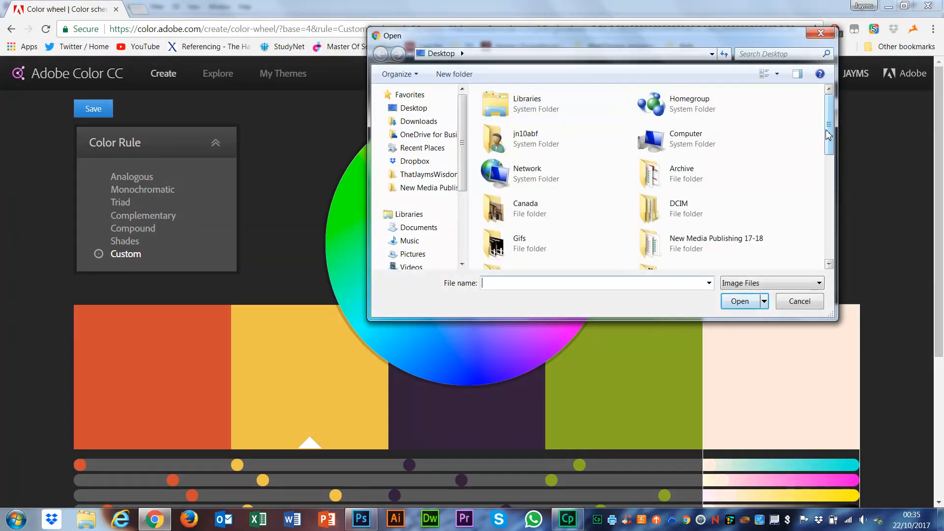
drag(829, 136, 836, 237)
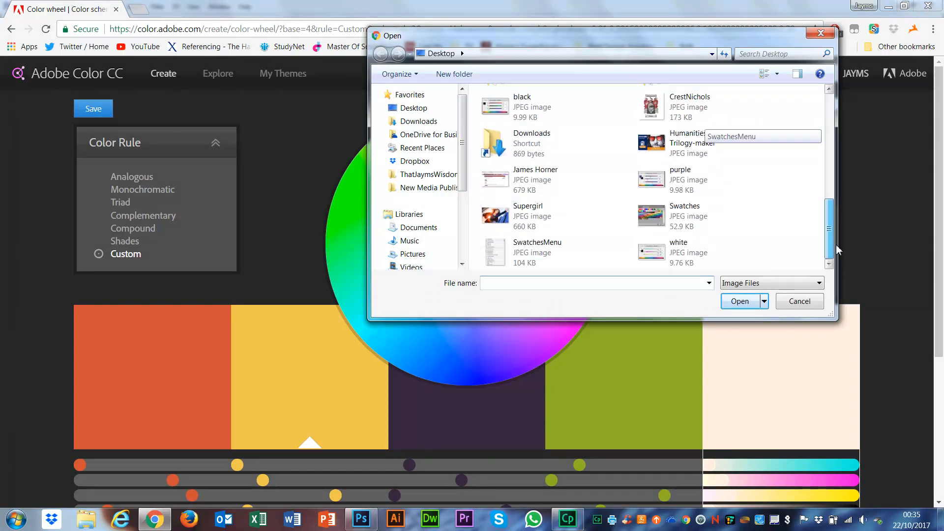
click(541, 219)
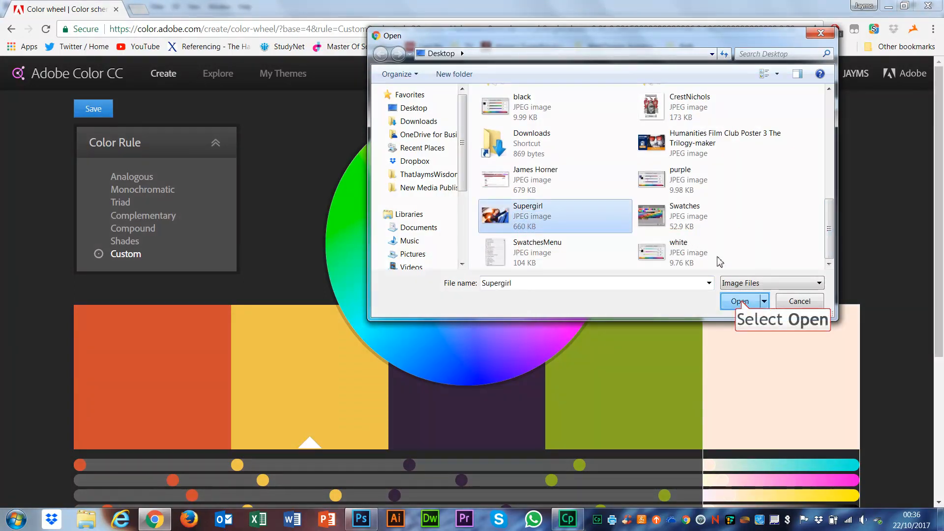
click(741, 302)
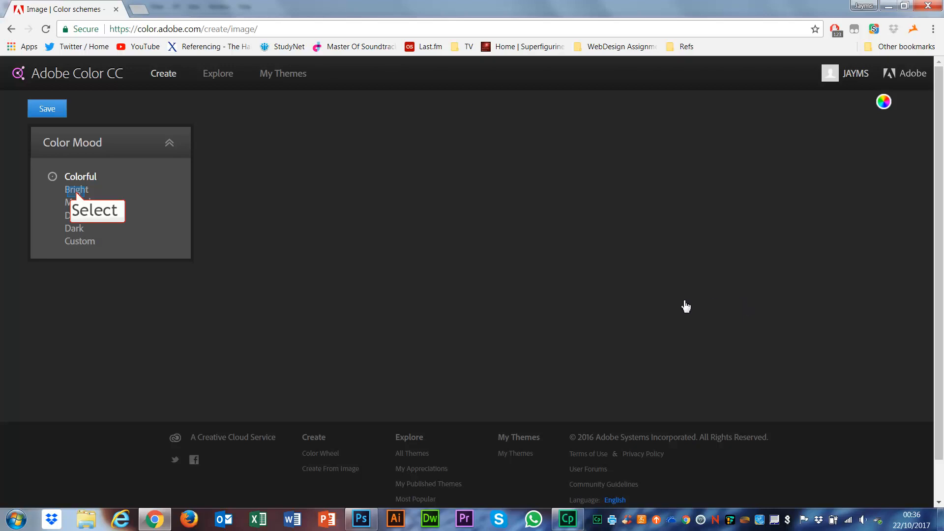
- Try the Bright, Muted, Deep, Dark, Custom and Colorful moods on the Supergirl image
click(77, 193)
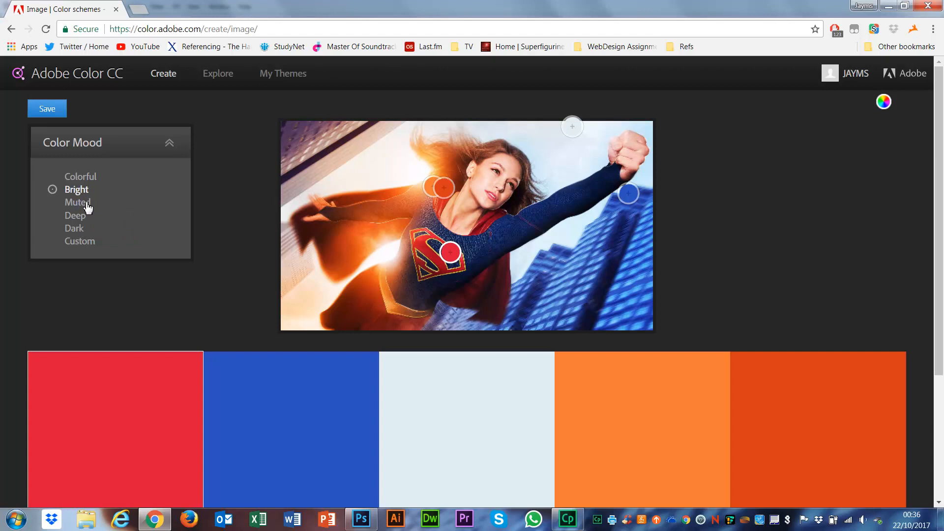
click(87, 205)
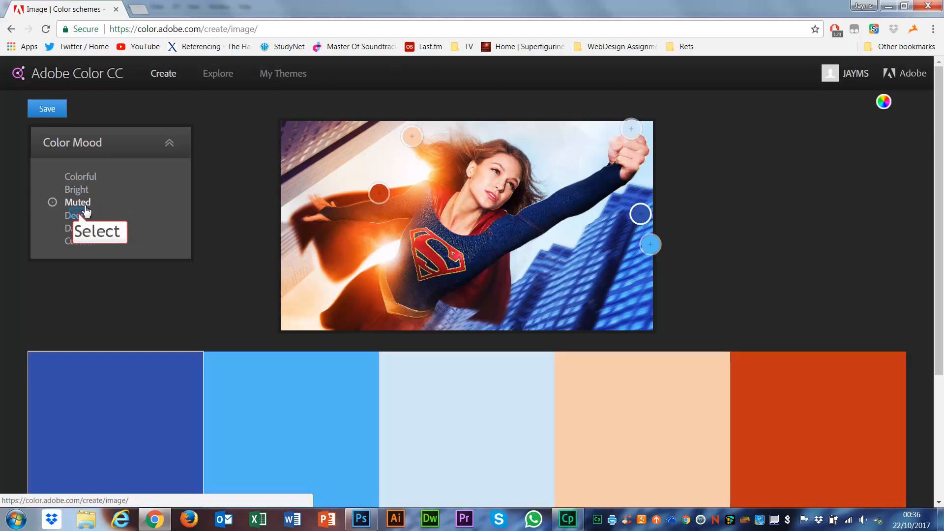
click(81, 217)
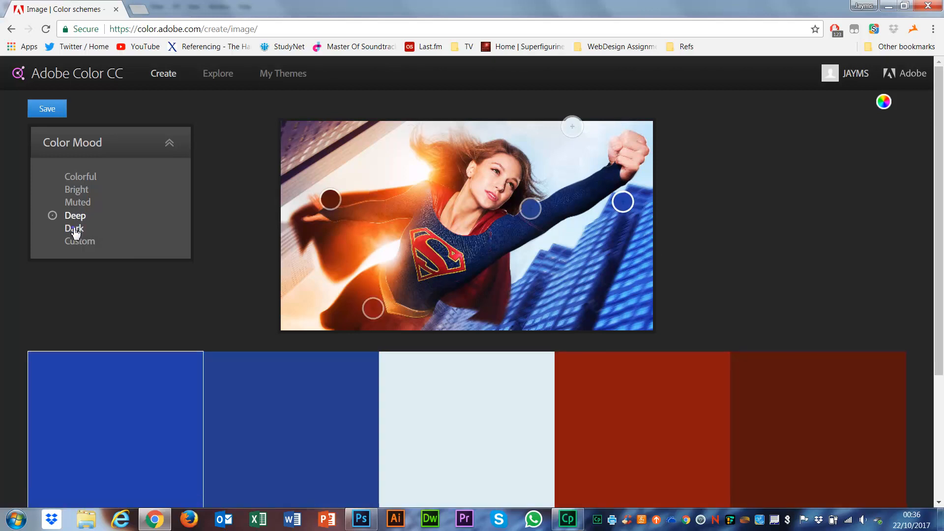
click(75, 229)
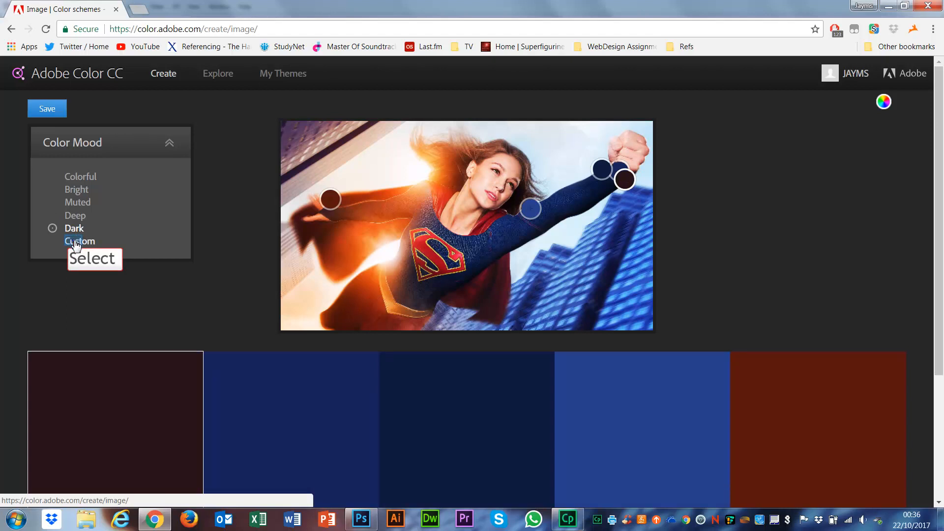
click(74, 242)
click(82, 178)
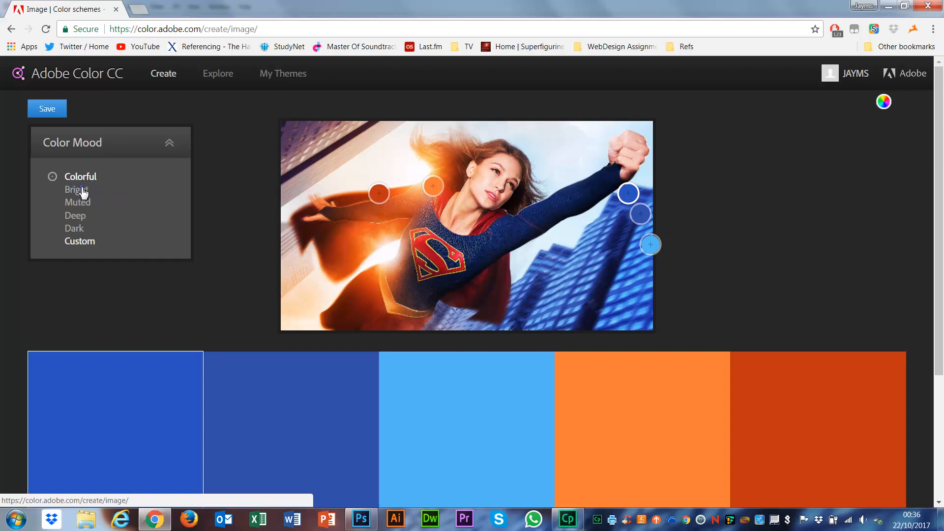
- Customise the Bright mood, resampling the light orange as cream near the chest emblem and the blue as navy from the costume's shoulder
click(83, 190)
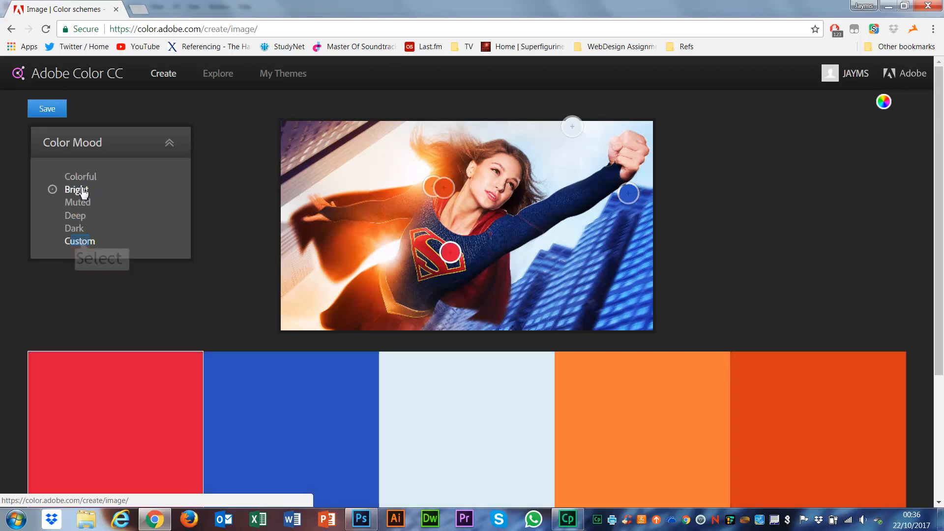
click(82, 243)
drag(432, 188, 433, 236)
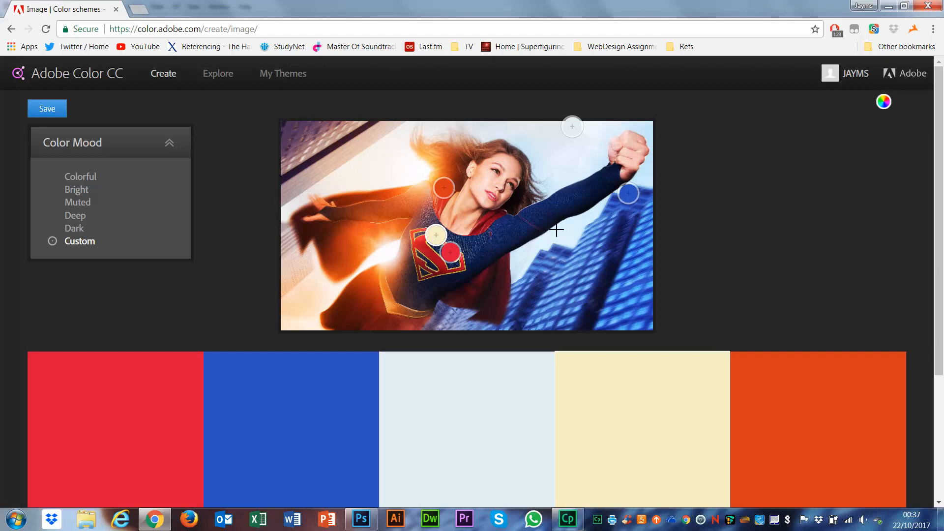
drag(634, 194, 531, 217)
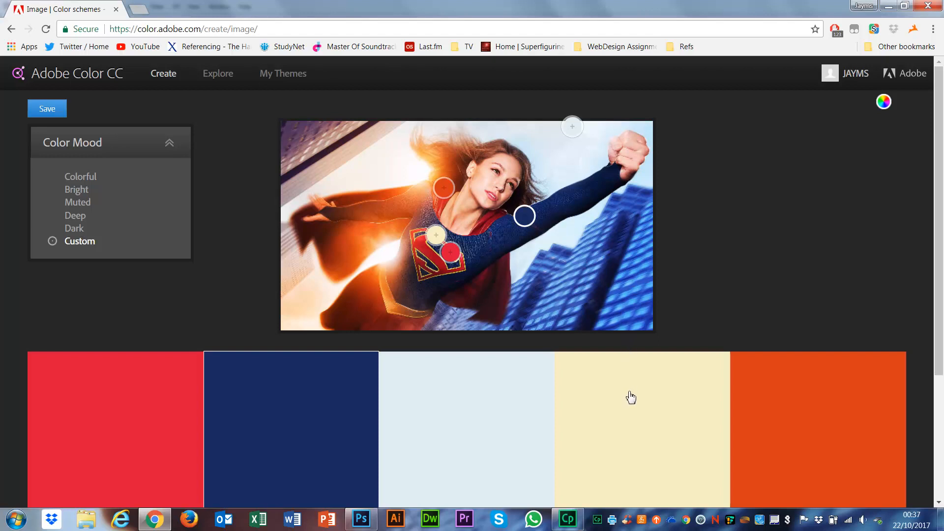
- Move the cream swatch to third place in the palette and resample it as golden orange from the costume's belt
drag(631, 415, 418, 421)
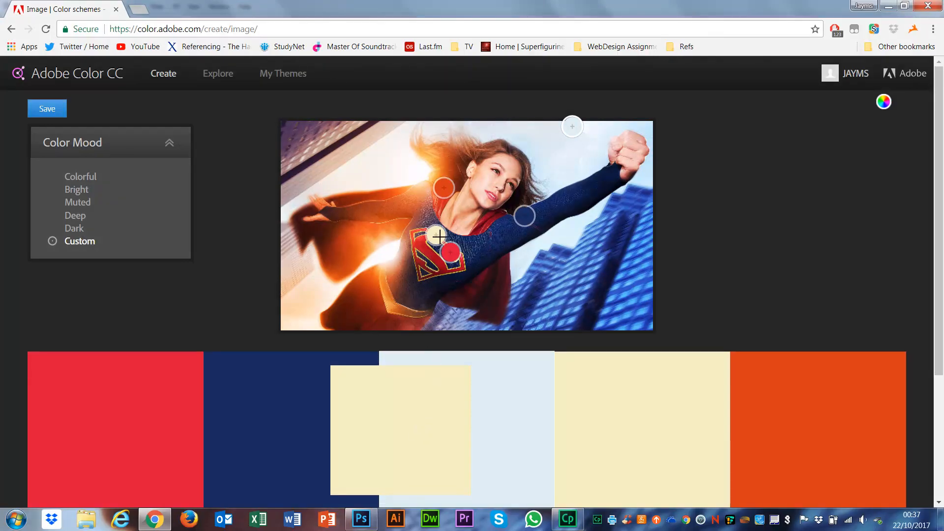
drag(439, 237, 391, 304)
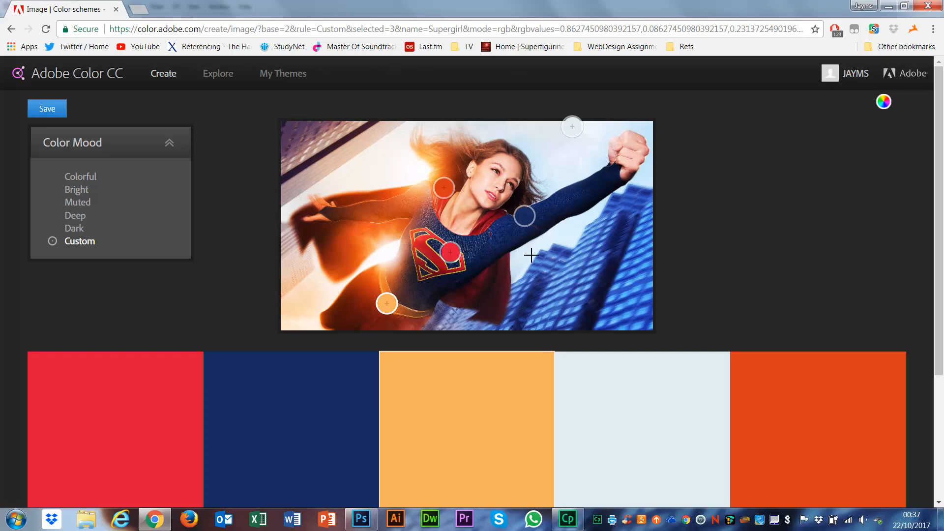
- Resample the pale grey-blue swatch as light blue from the buildings and the orange-red swatch as brown from the woman's hairline
drag(570, 129, 584, 290)
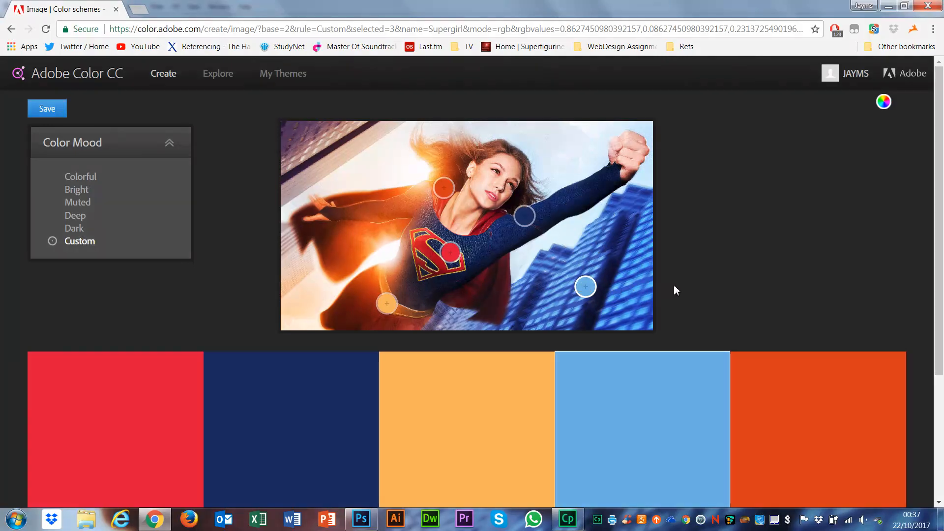
scroll(689, 281, down, 3)
scroll(695, 287, up, 1)
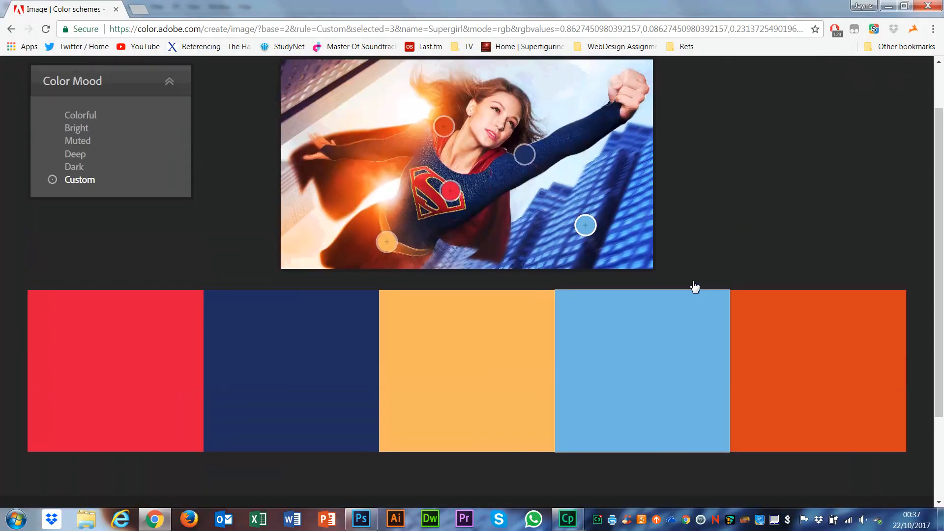
scroll(692, 282, up, 2)
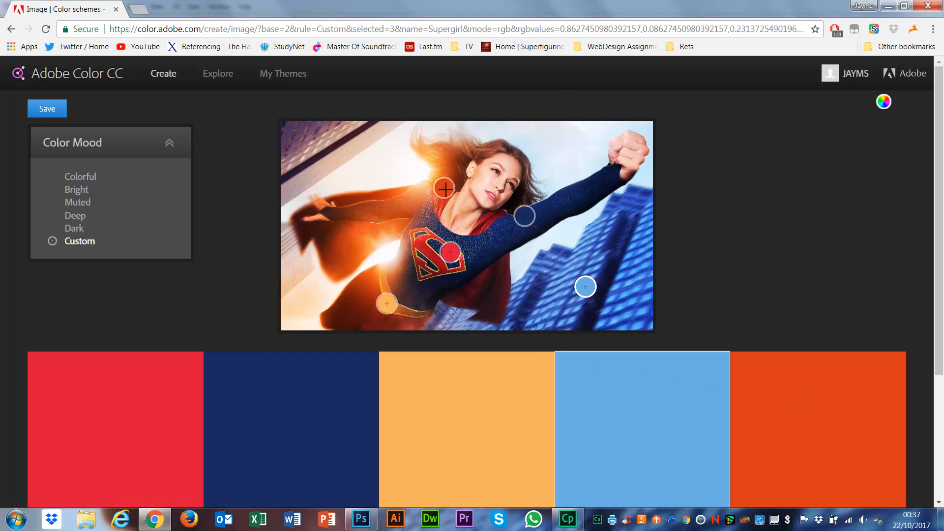
drag(445, 189, 495, 154)
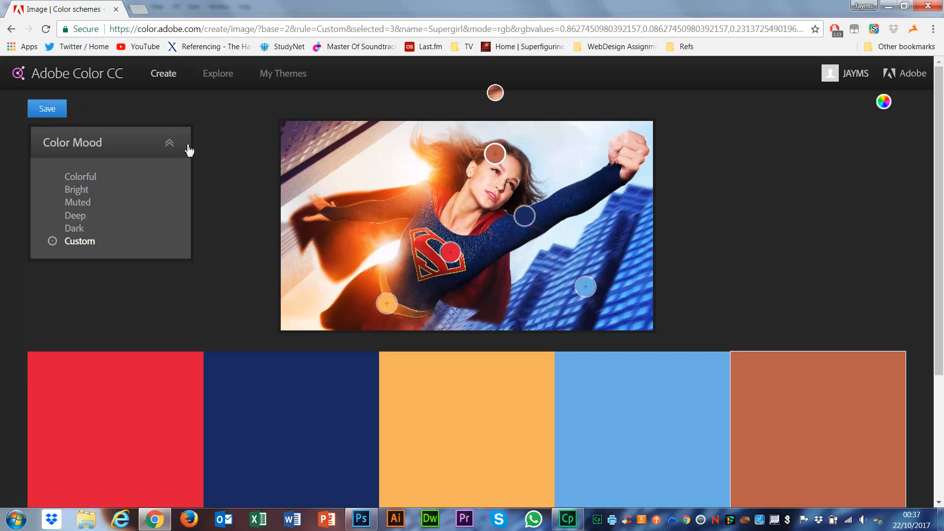
- Save the image palette to My Library as Supergirl and publish it to Explore
click(46, 108)
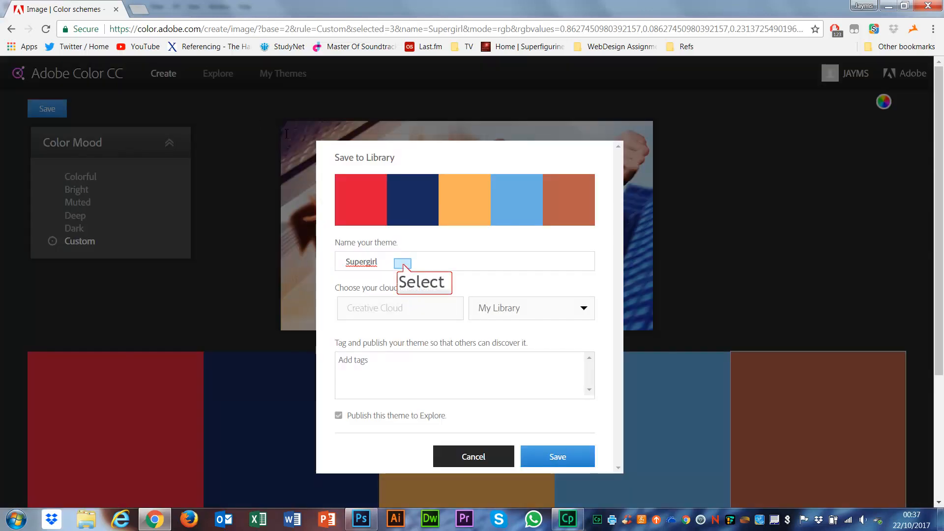
click(404, 268)
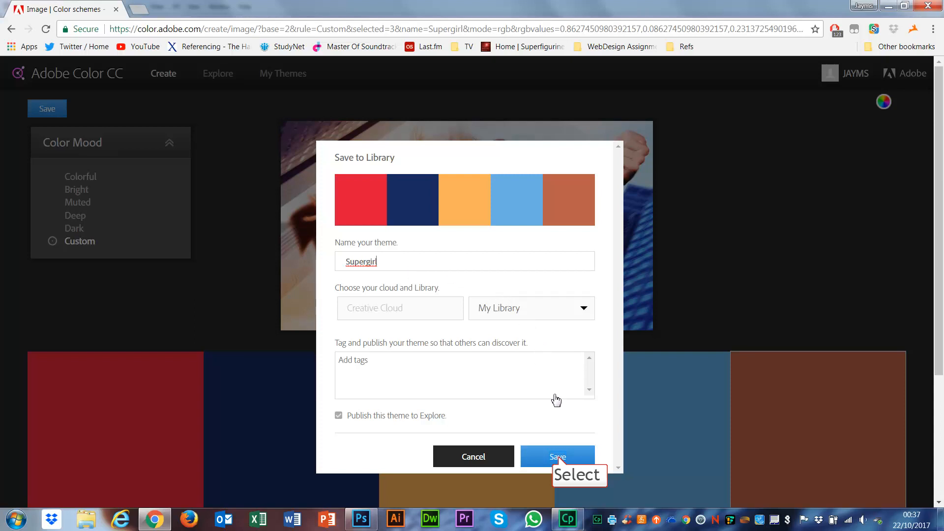
click(559, 459)
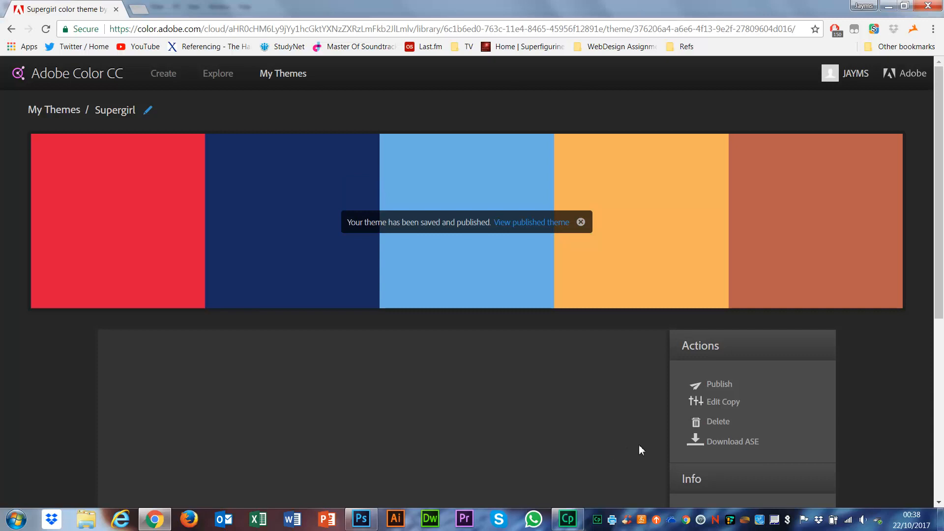
- Publish the saved Supergirl theme from its details page
scroll(735, 314, down, 3)
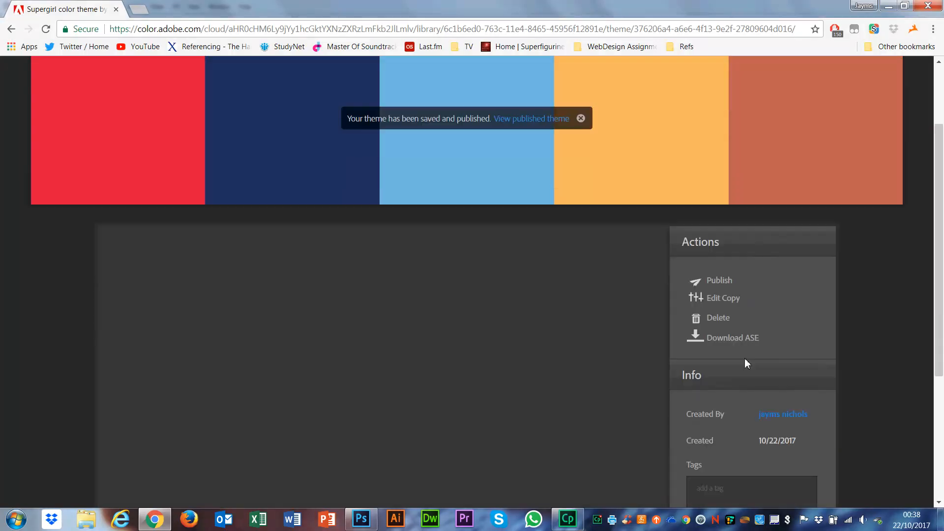
click(723, 281)
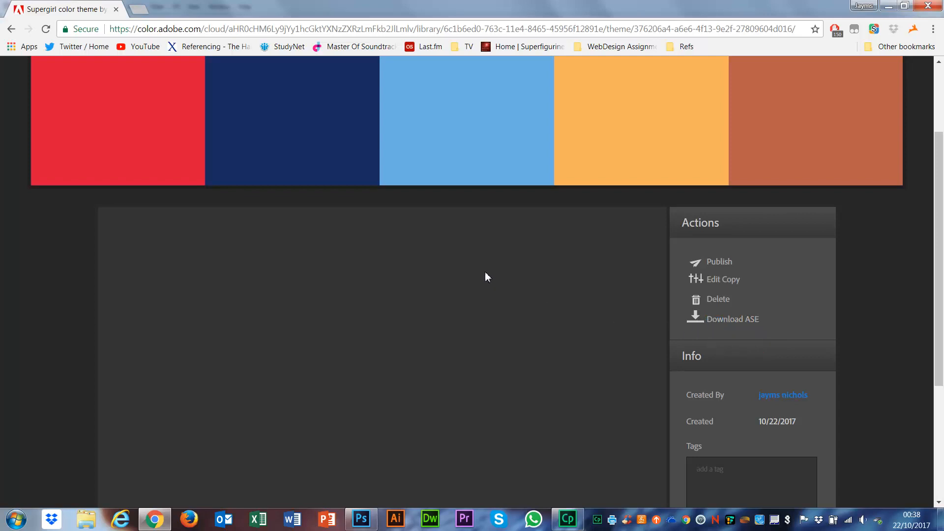
scroll(462, 221, up, 3)
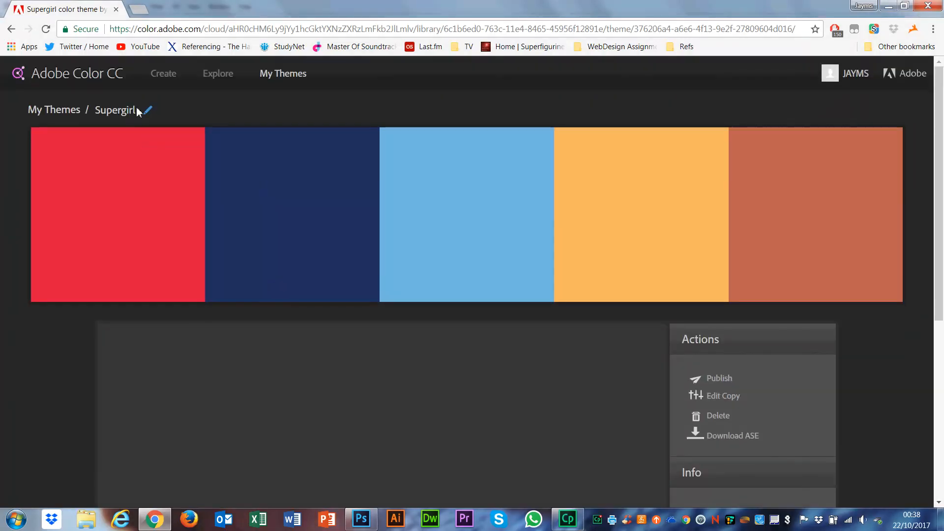
- Download the Supergirl theme from My Themes as an ASE file and switch to Photoshop
click(285, 75)
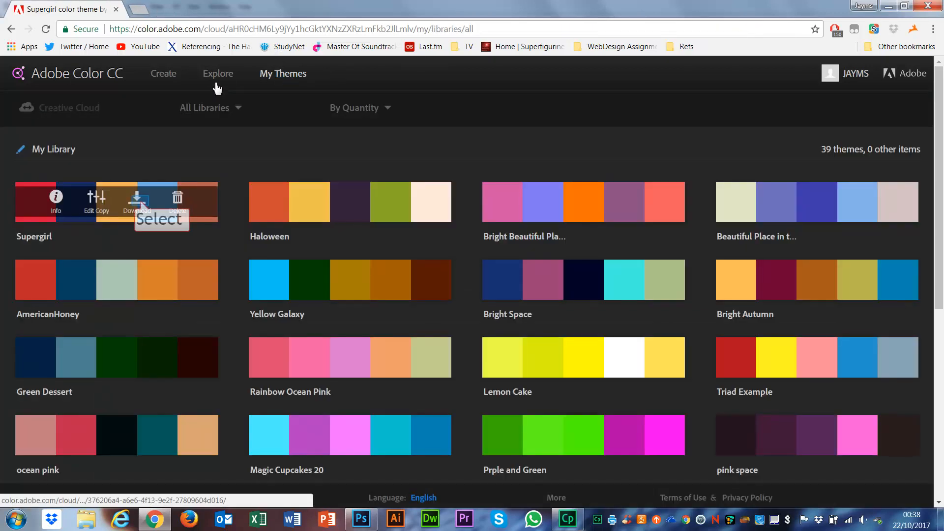
click(137, 198)
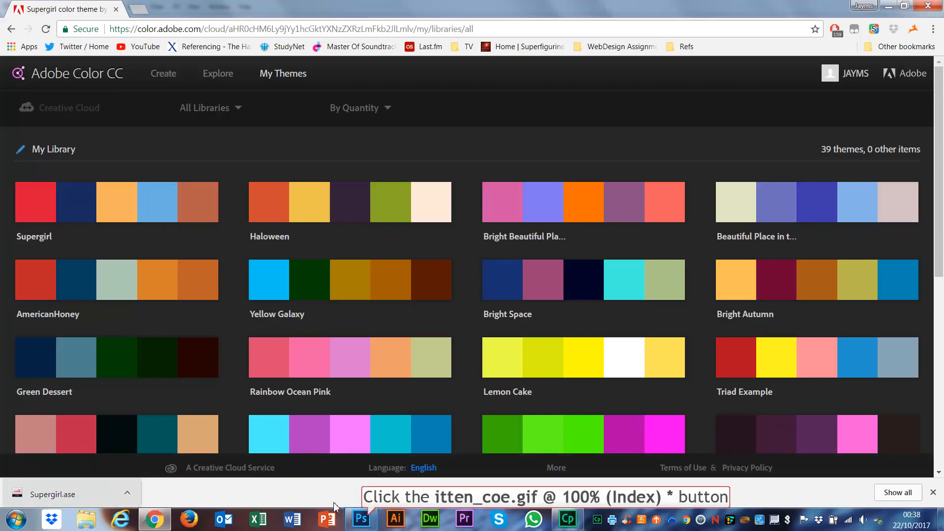
click(369, 522)
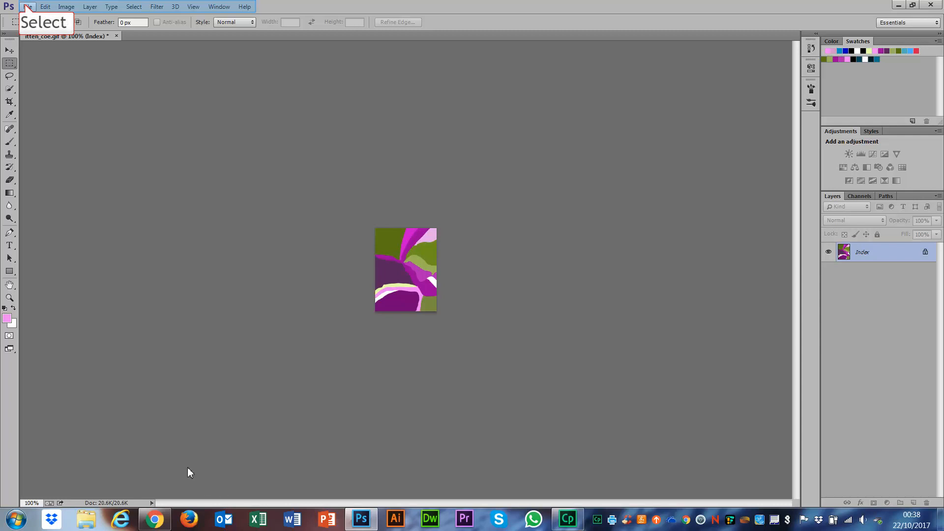
click(27, 7)
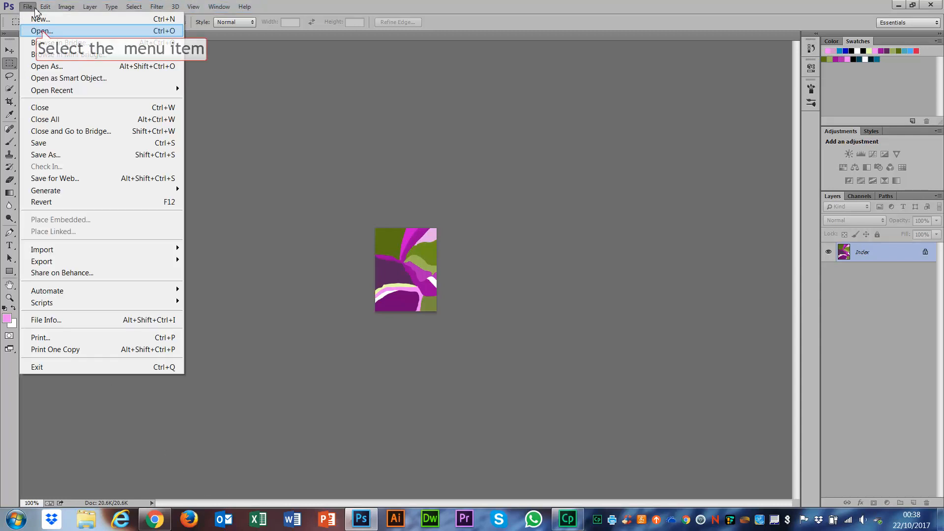
click(41, 31)
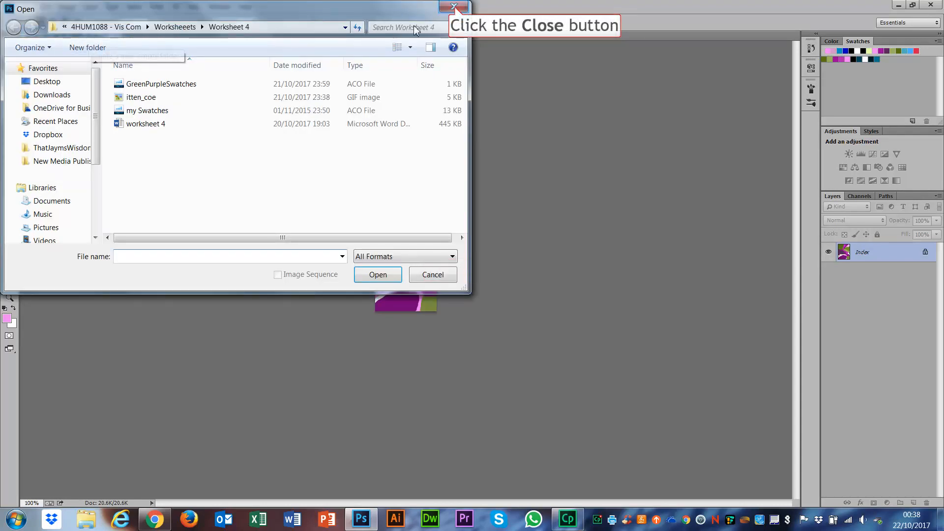
click(453, 5)
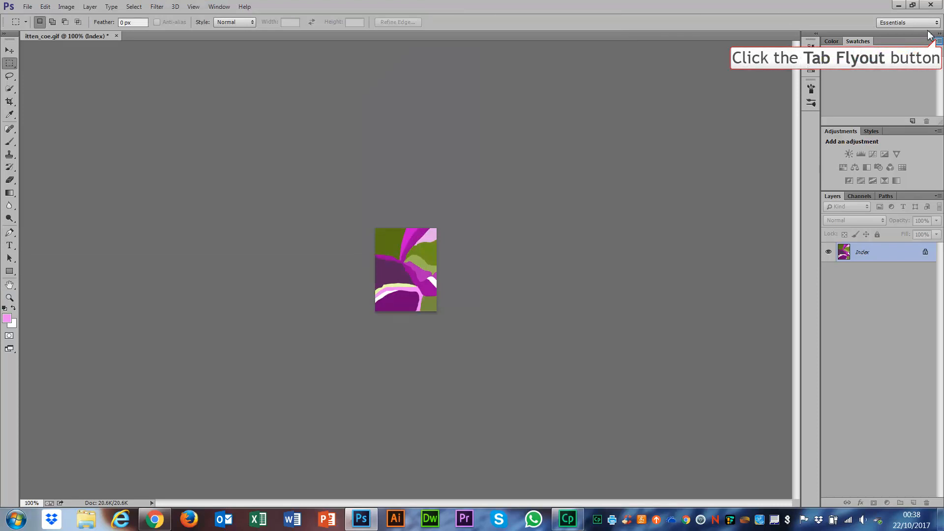
click(938, 42)
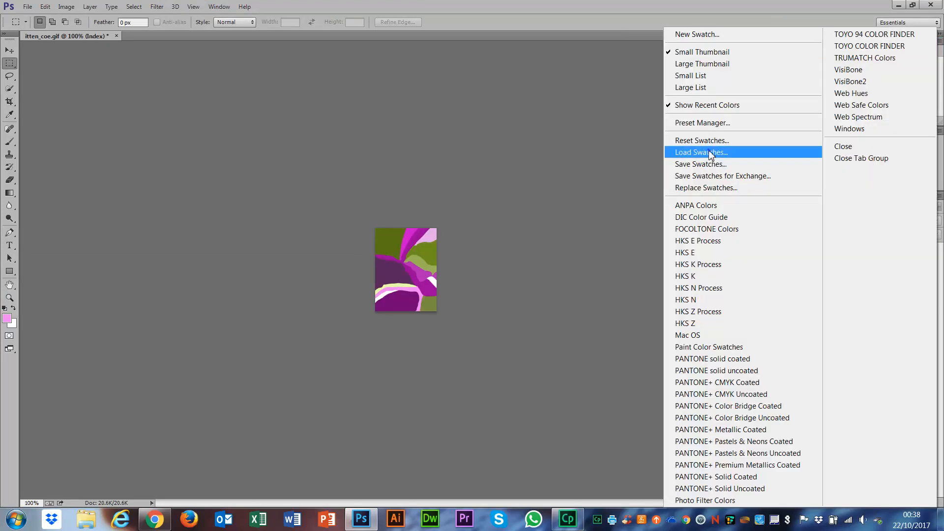
click(711, 154)
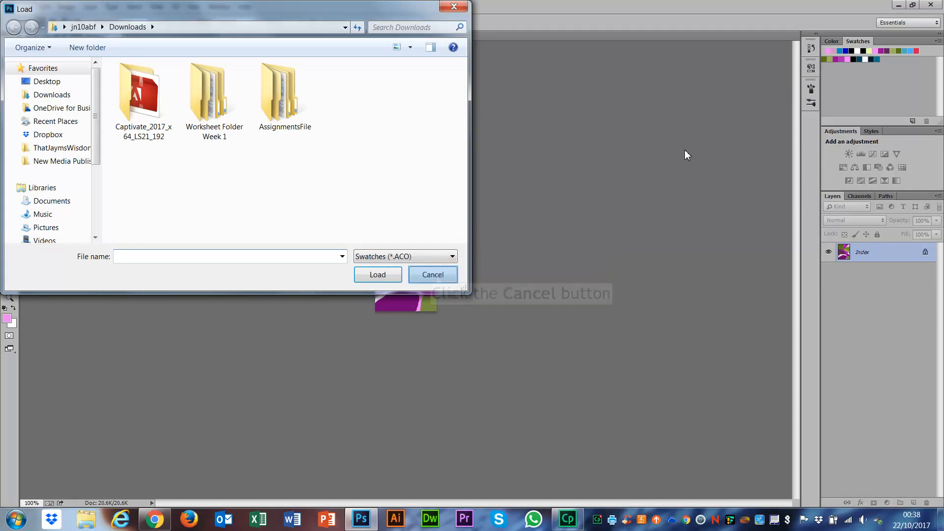
click(432, 274)
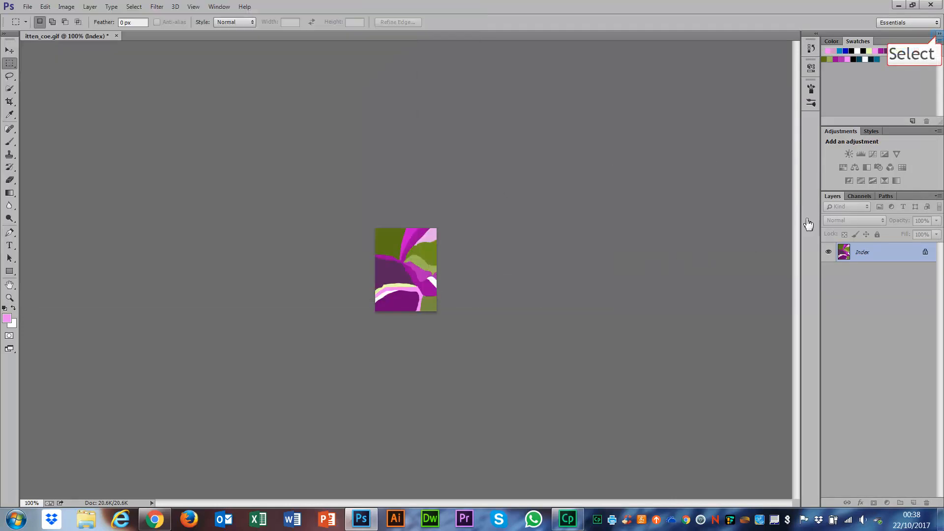
click(940, 34)
click(940, 34)
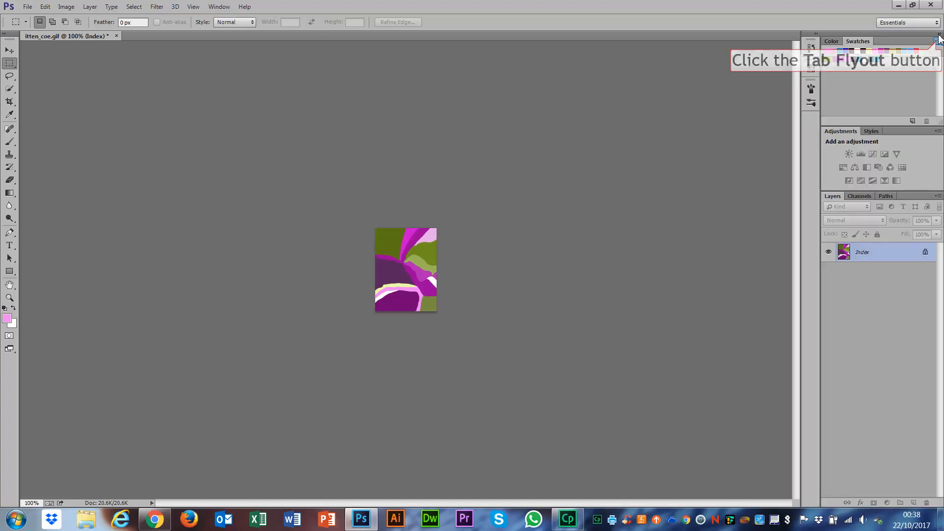
- Replace the current swatches with the Supergirl Swatch Exchange (*.ASE) file from the Downloads folder
click(938, 42)
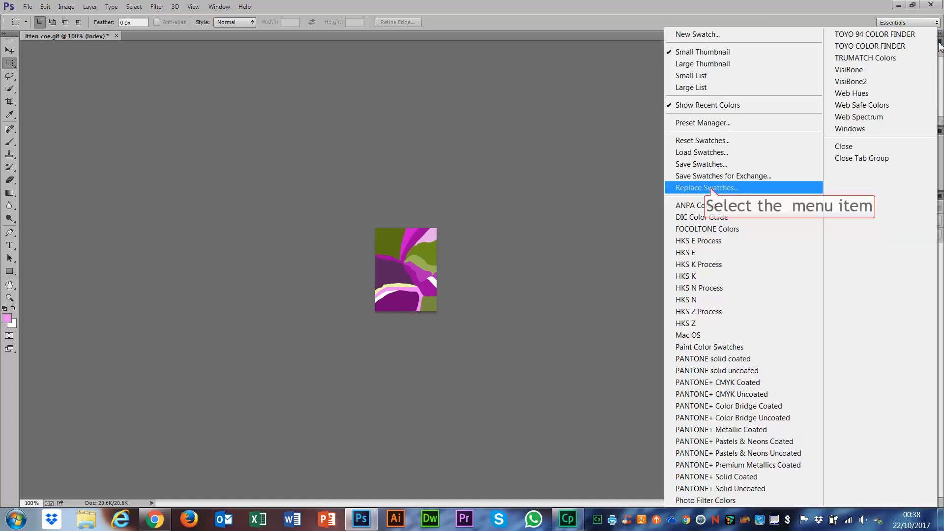
click(710, 188)
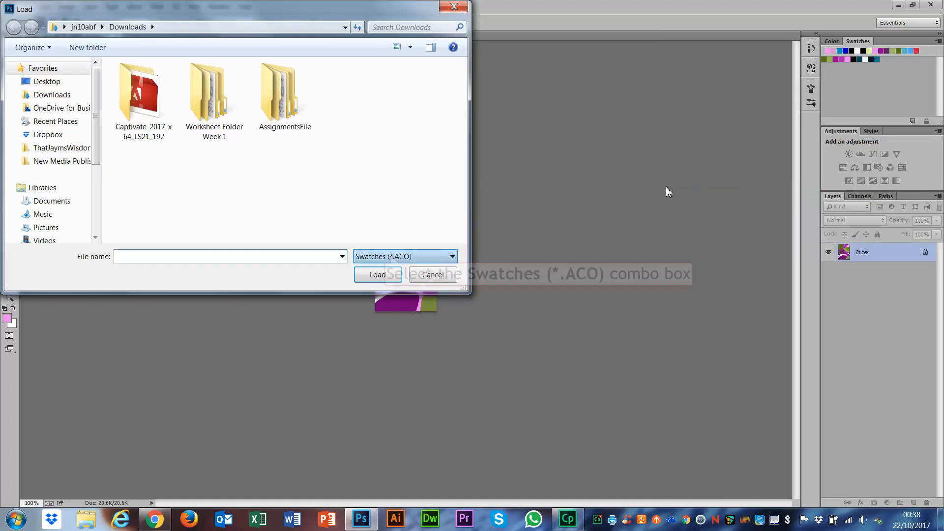
click(392, 259)
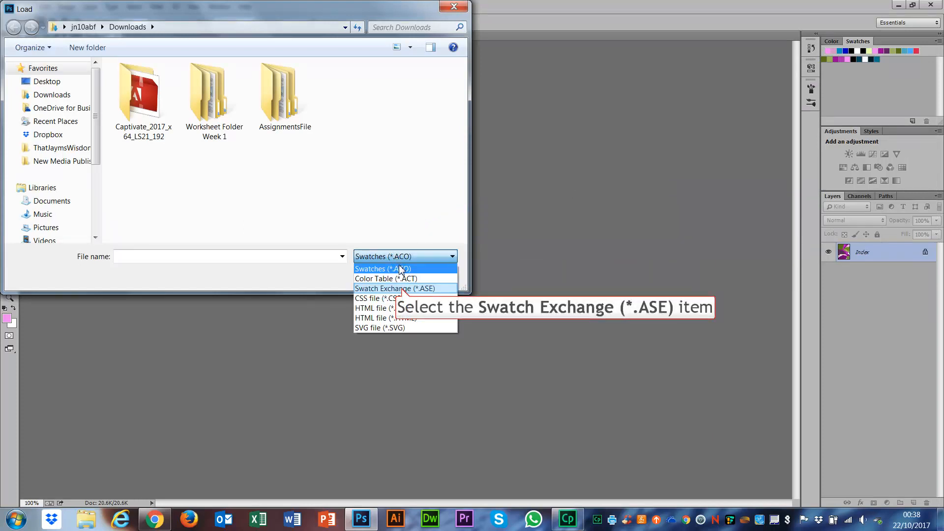
click(402, 289)
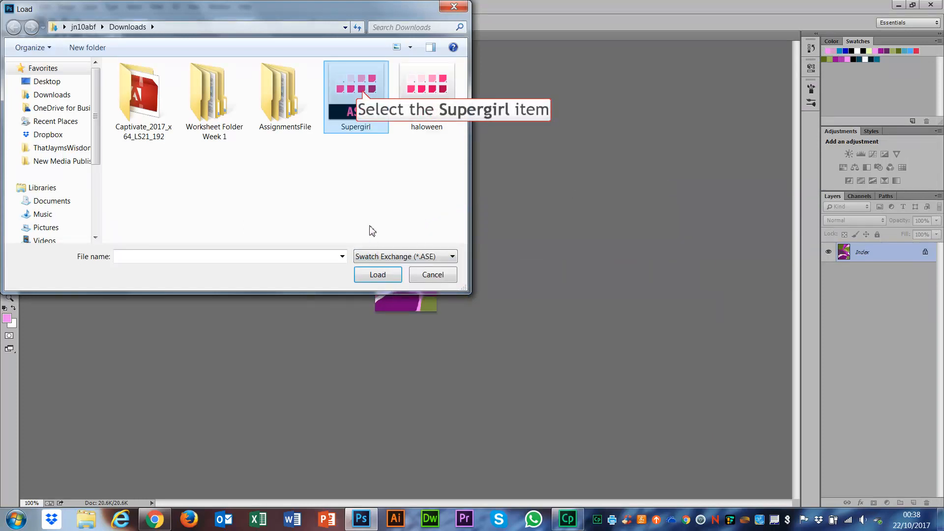
click(364, 94)
click(369, 275)
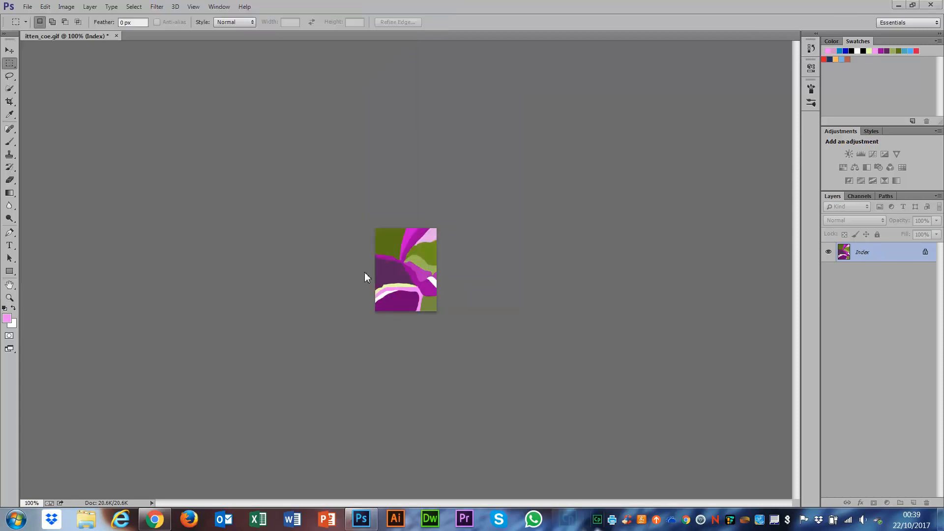